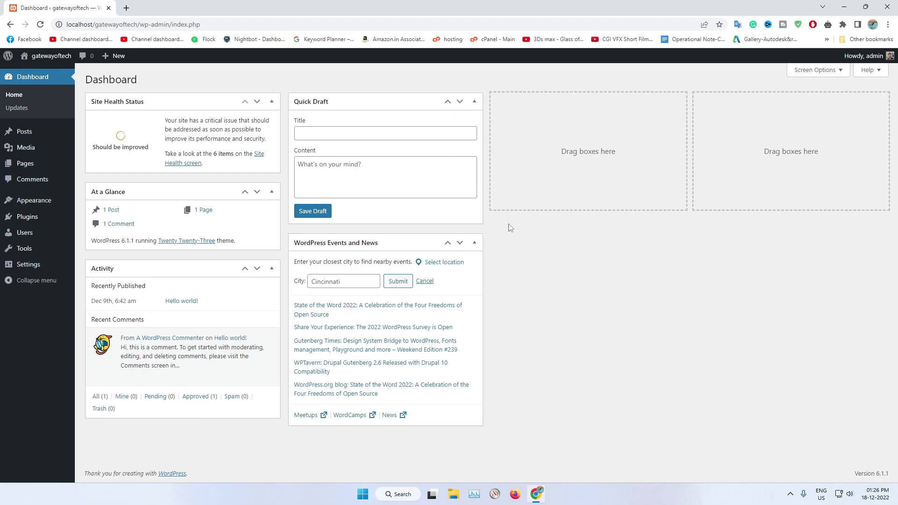
# Search Plugins > Add New for 'Responsive Starter Templates'.
pyautogui.moveTo(34, 224)
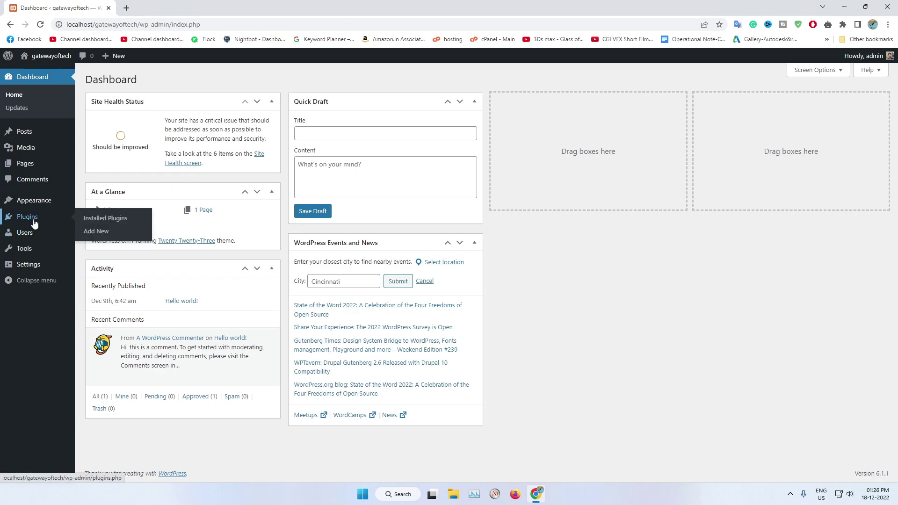
pyautogui.click(34, 222)
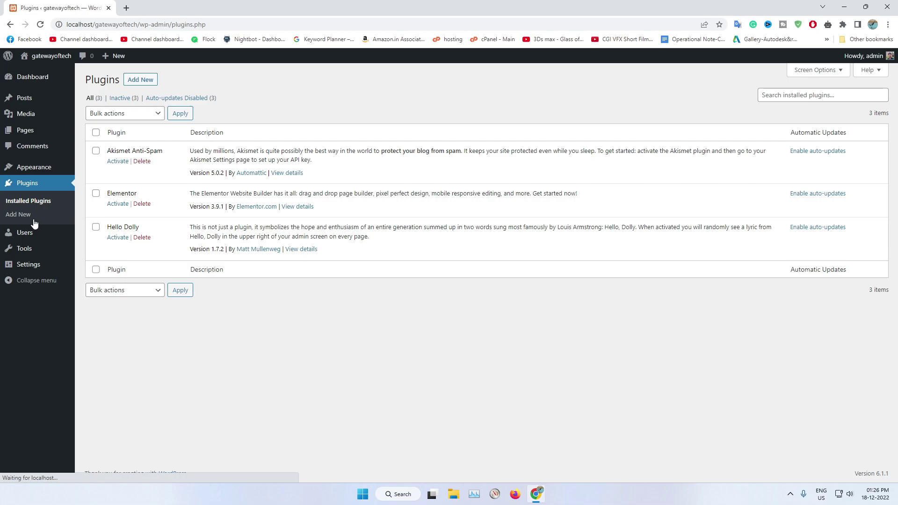
pyautogui.click(140, 80)
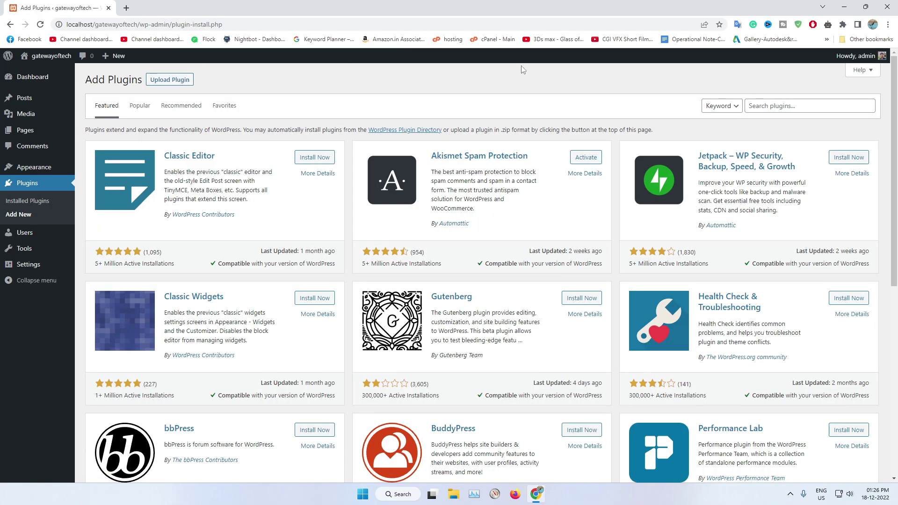
pyautogui.click(766, 106)
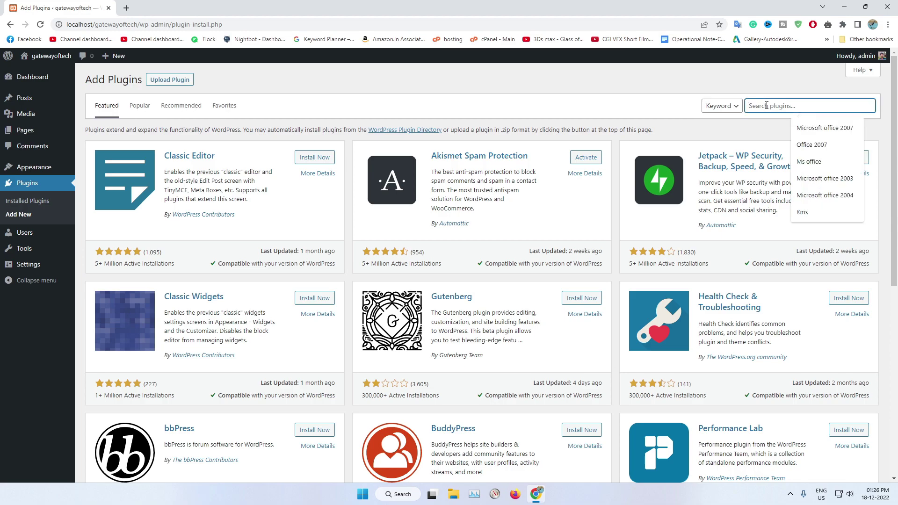
pyautogui.write('Responsive Starter Templates')
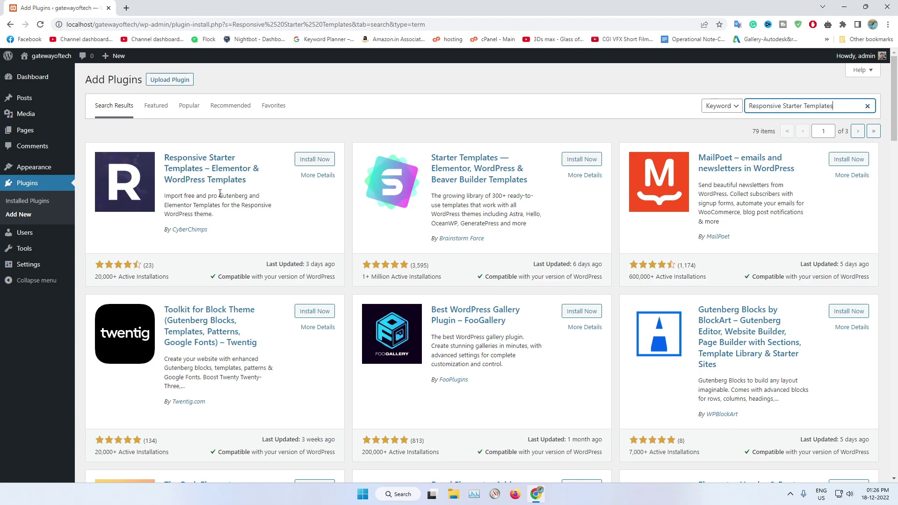
# Install and activate Responsive Starter Templates, then install and activate the required Responsive theme.
pyautogui.click(323, 162)
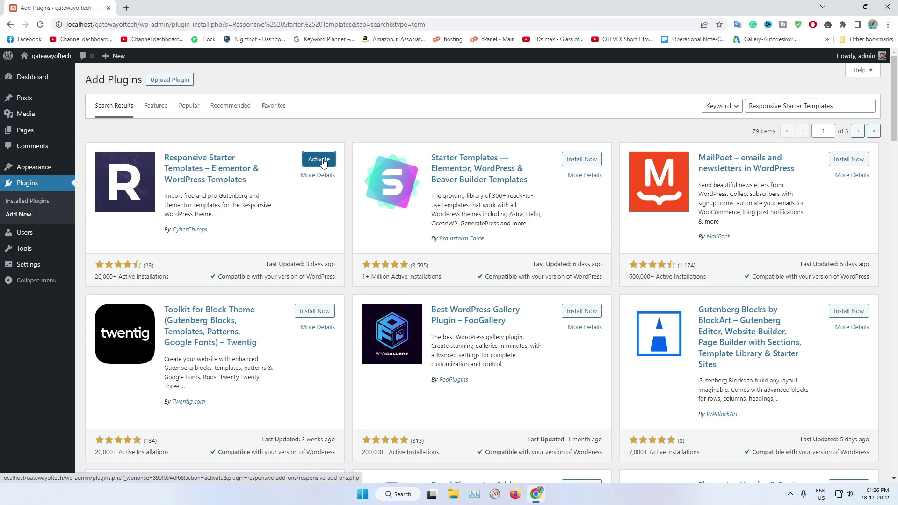
pyautogui.click(319, 160)
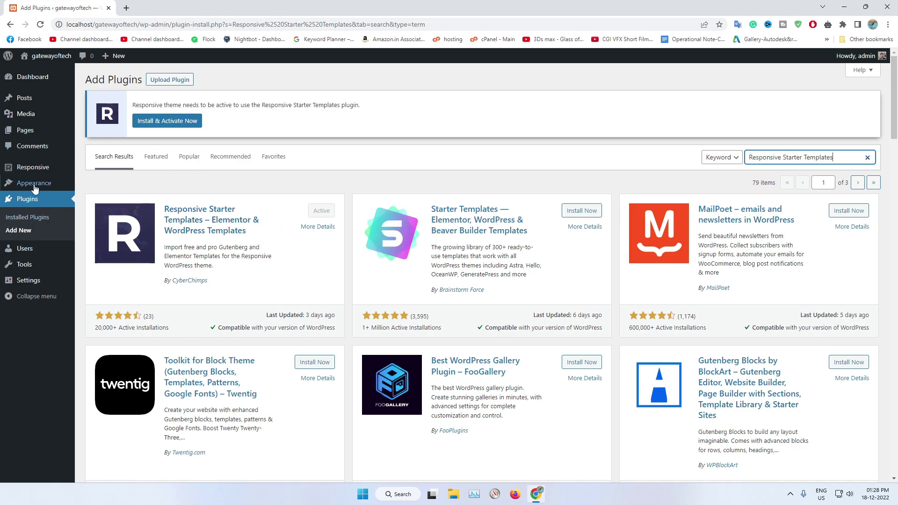
pyautogui.moveTo(27, 174)
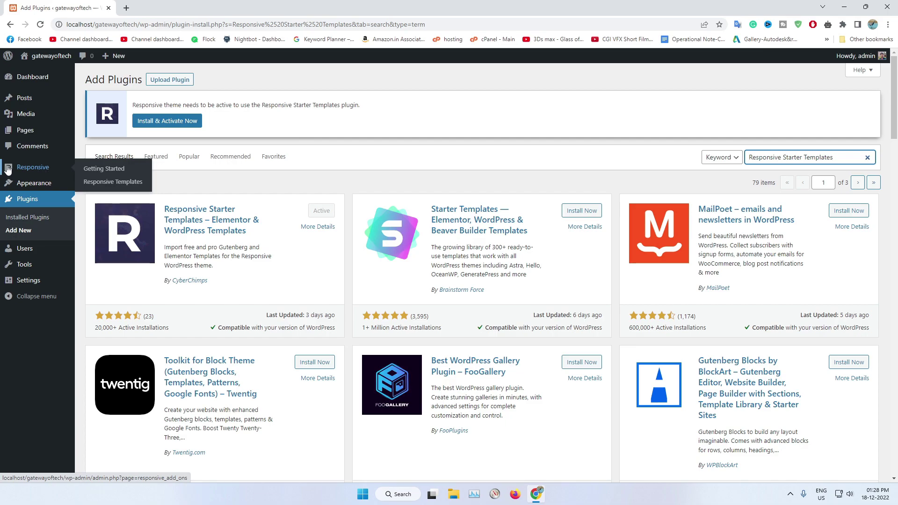
pyautogui.click(159, 122)
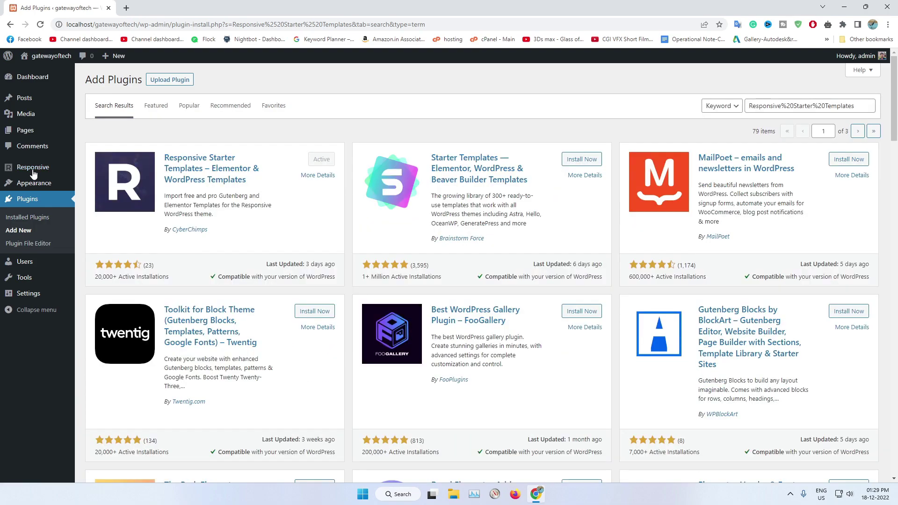
# Open the Responsive Getting Started page and scroll through its welcome video and help resources.
pyautogui.click(37, 171)
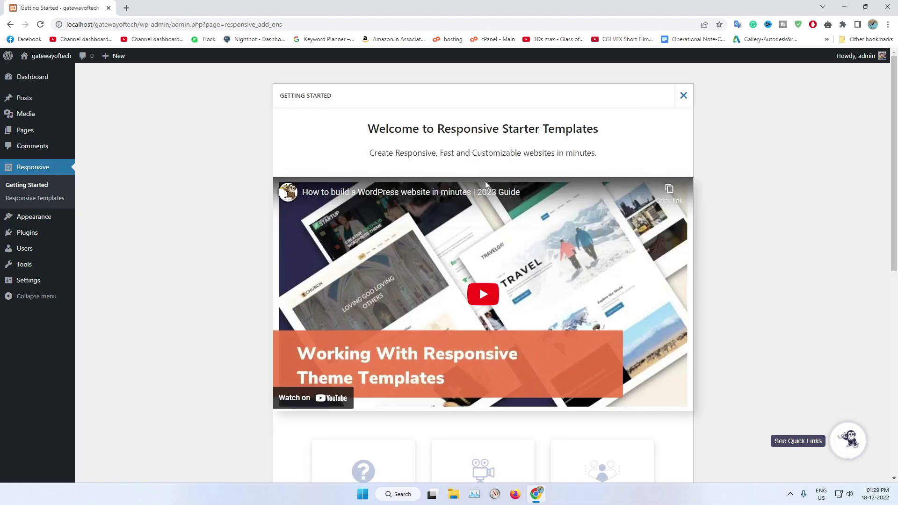
pyautogui.scroll(-2, 240, 217)
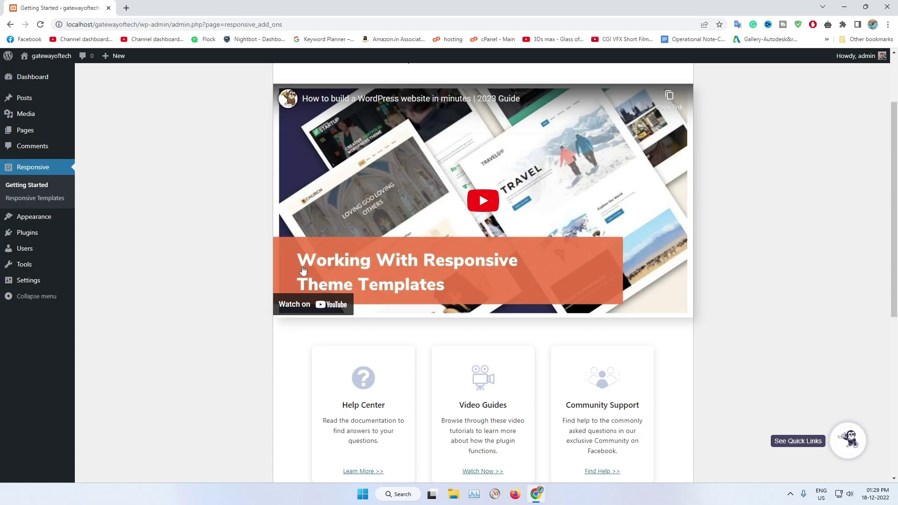
pyautogui.scroll(-1, 572, 253)
pyautogui.scroll(-6, 367, 284)
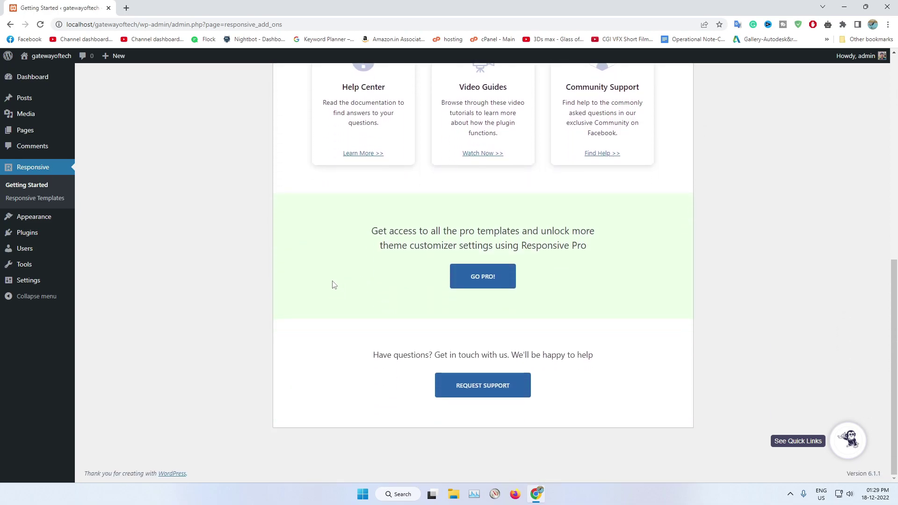
pyautogui.scroll(2, 348, 299)
pyautogui.scroll(1, 348, 294)
pyautogui.scroll(-1, 331, 294)
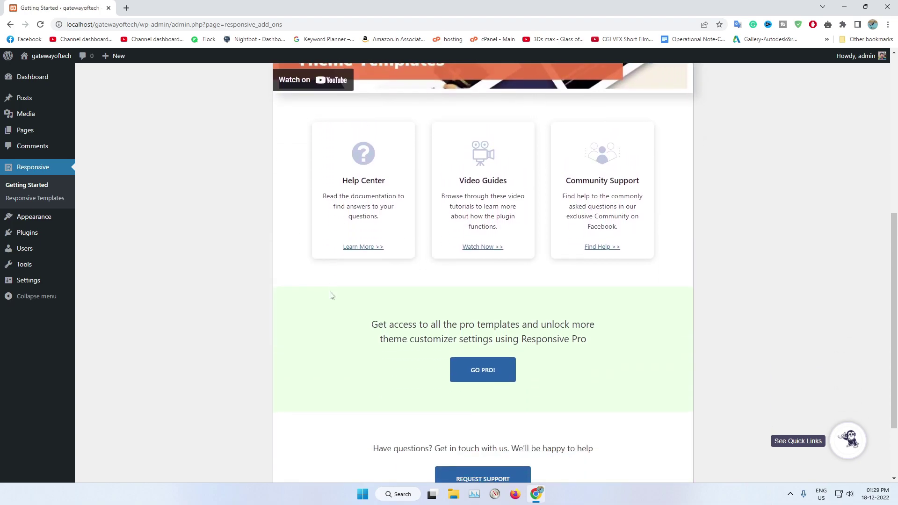
pyautogui.scroll(7, 331, 294)
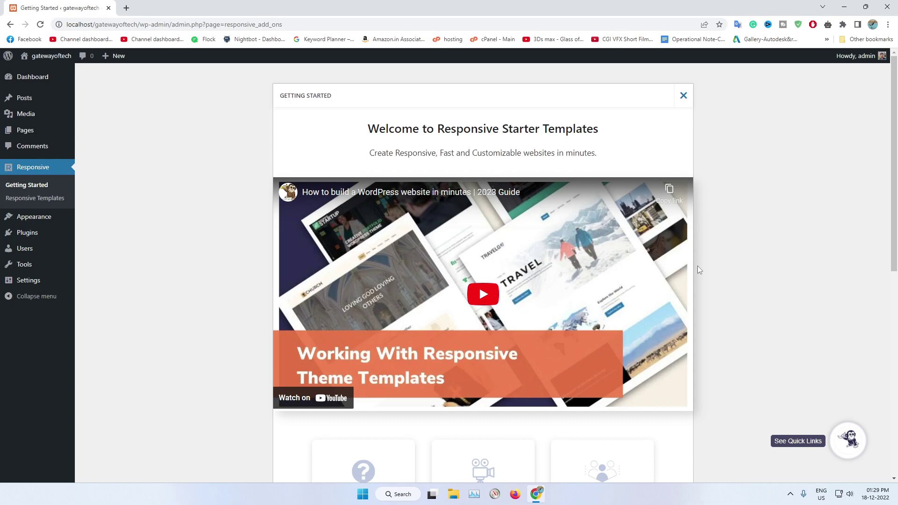
# Open the Responsive Templates gallery and filter it to free templates.
pyautogui.click(42, 204)
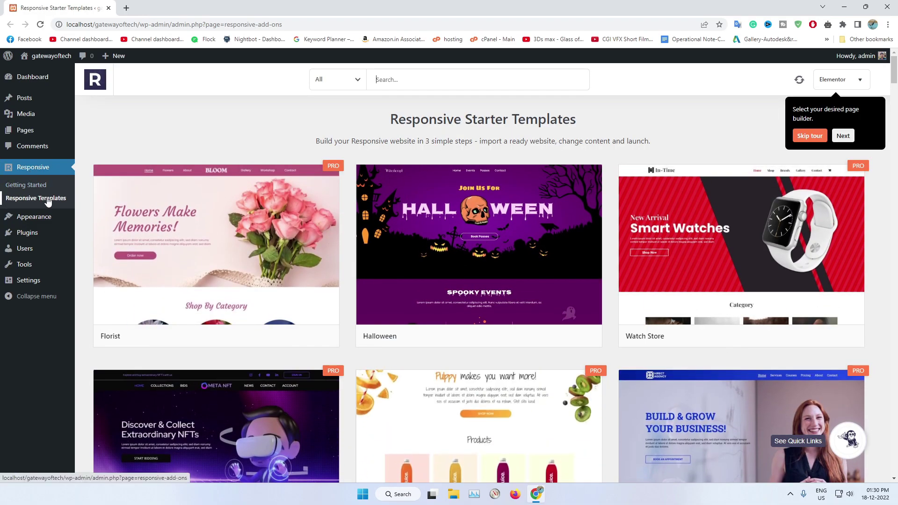
pyautogui.scroll(-2, 327, 225)
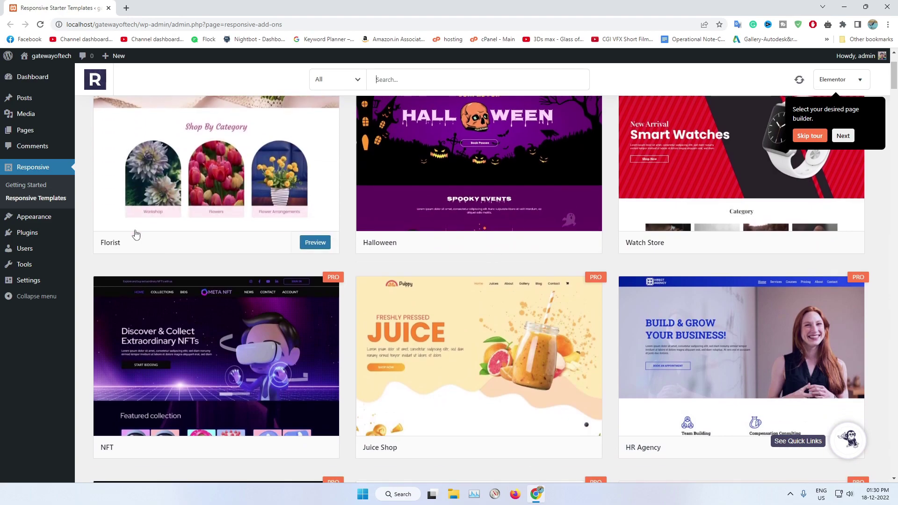
pyautogui.scroll(-4, 185, 318)
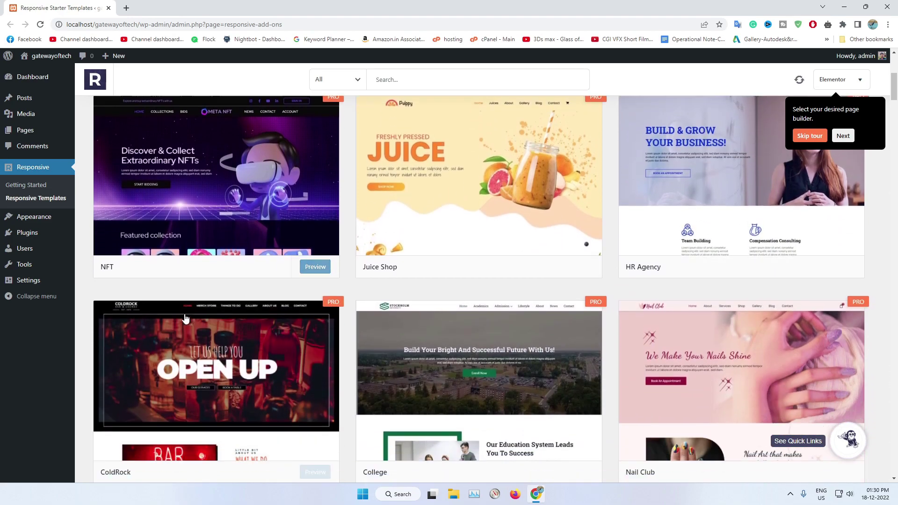
pyautogui.scroll(-8, 185, 318)
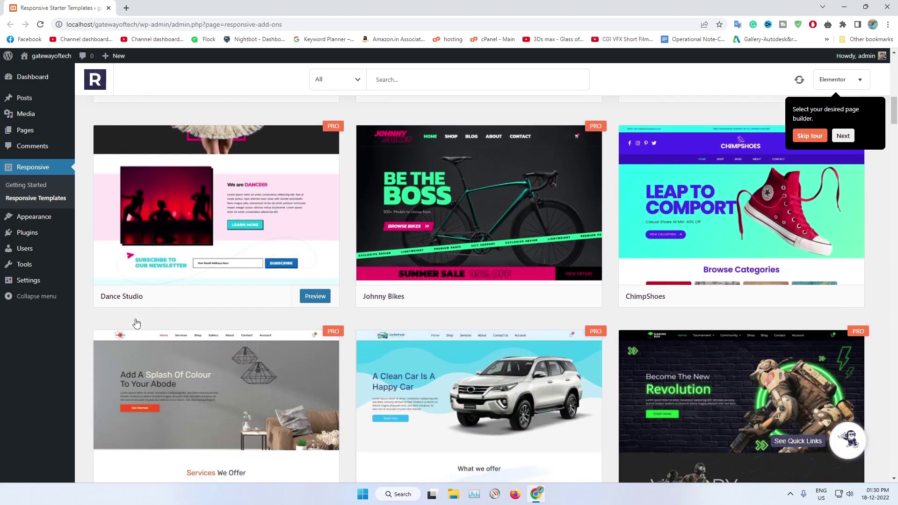
pyautogui.scroll(-10, 136, 323)
pyautogui.click(359, 79)
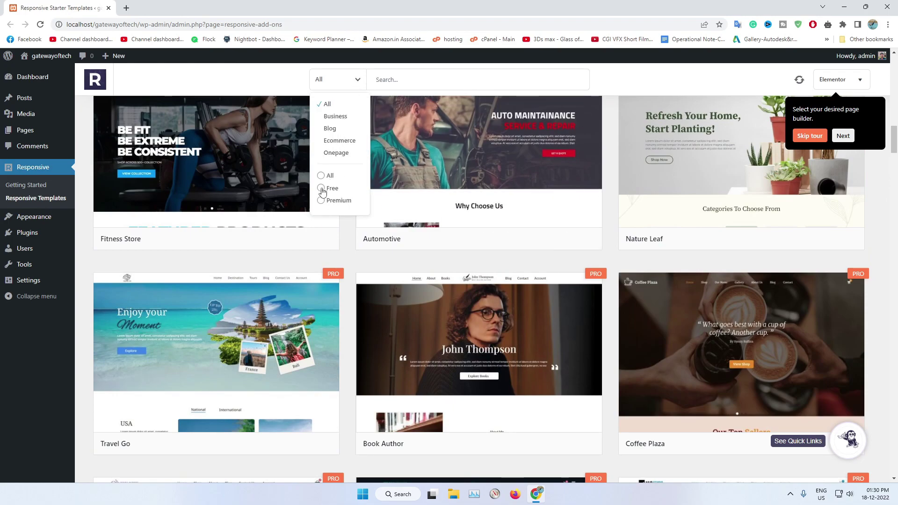
pyautogui.click(321, 188)
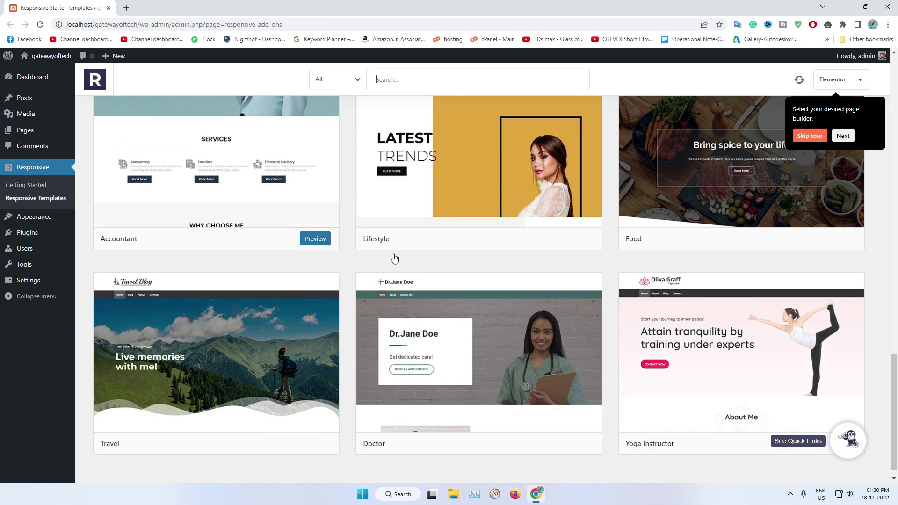
# Dismiss the page builder tour and scroll the gallery to the Interior Design card.
pyautogui.scroll(12, 457, 289)
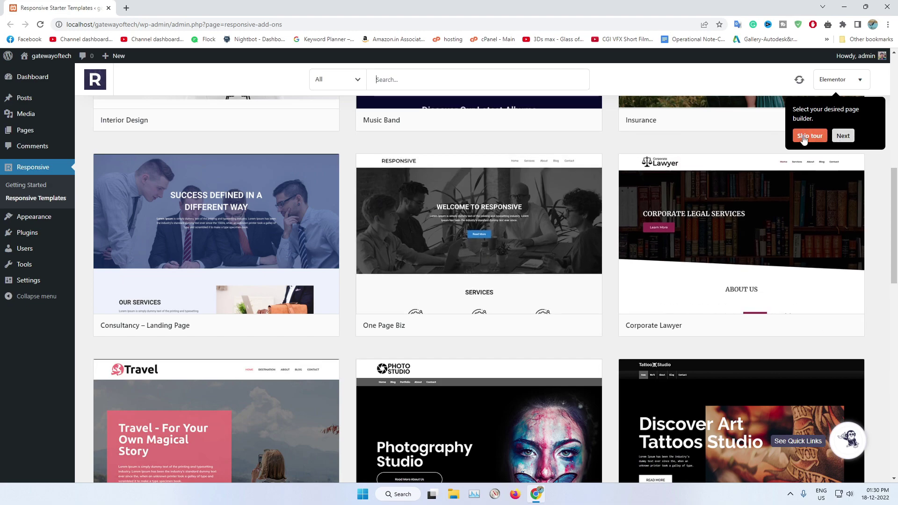
pyautogui.click(806, 137)
pyautogui.moveTo(157, 239)
pyautogui.scroll(-11, 157, 239)
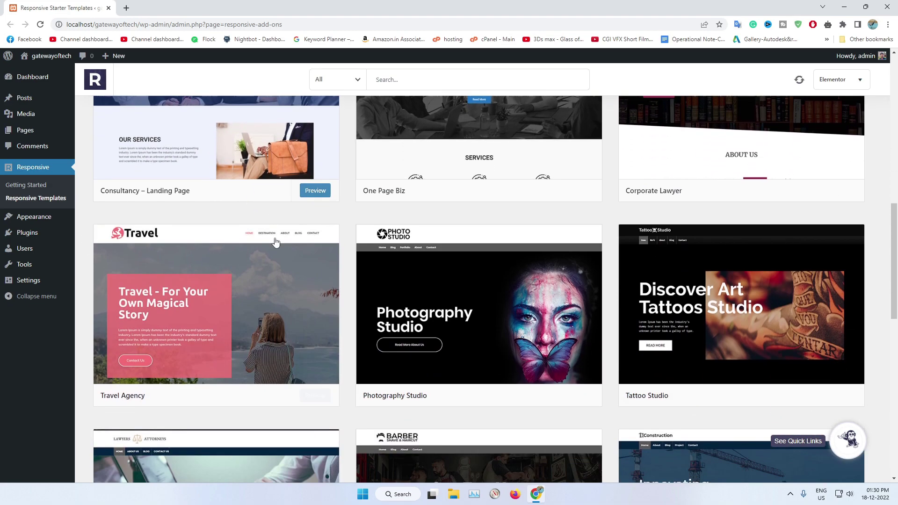
pyautogui.scroll(-3, 351, 247)
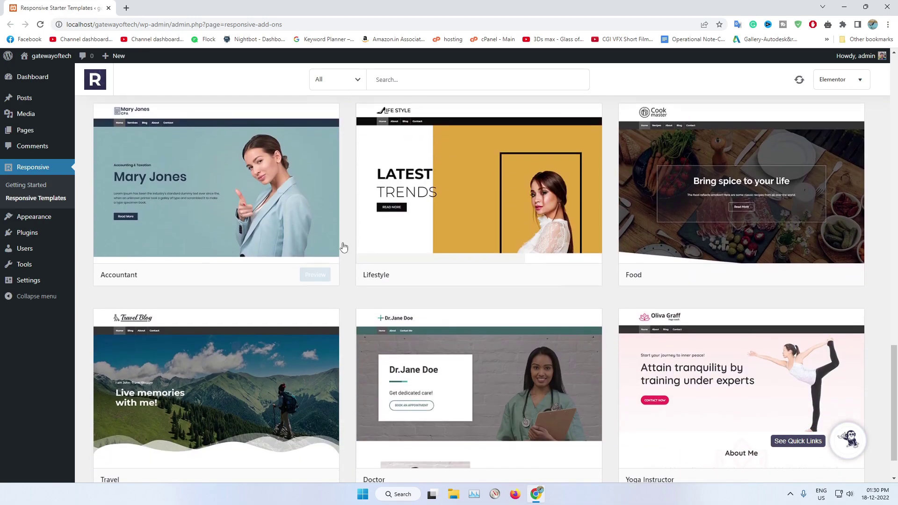
pyautogui.scroll(11, 342, 248)
pyautogui.scroll(7, 333, 249)
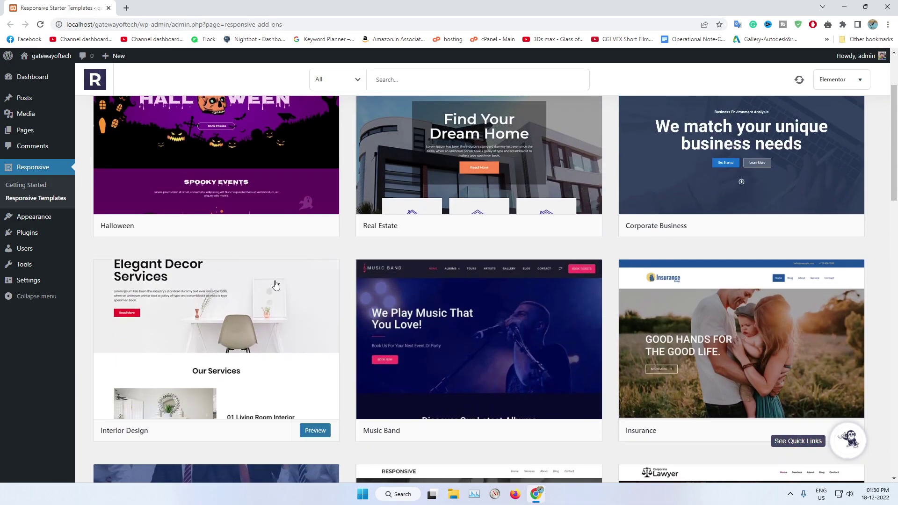
pyautogui.scroll(-2, 178, 359)
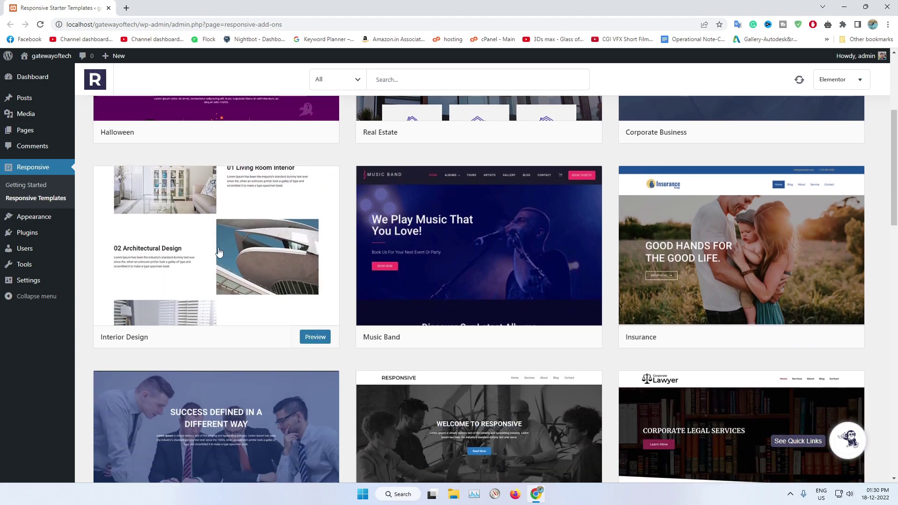
pyautogui.scroll(4, 231, 313)
pyautogui.scroll(-4, 237, 311)
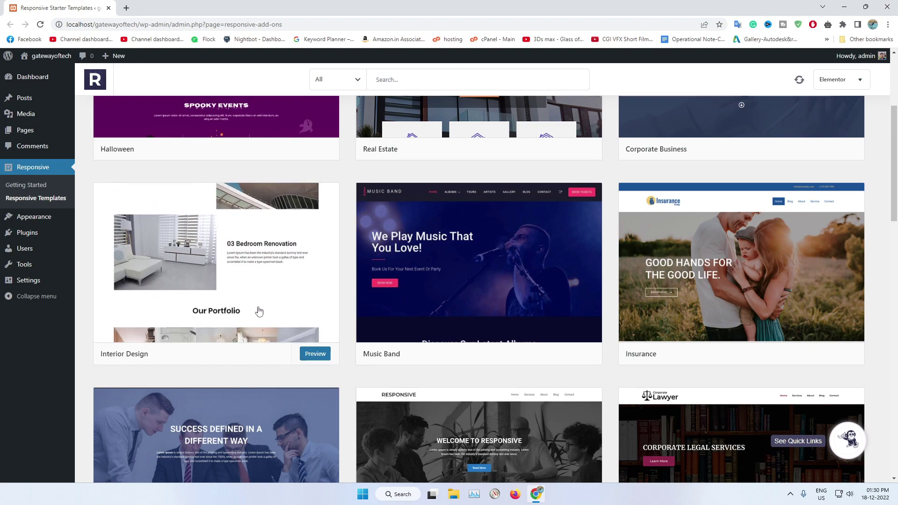
pyautogui.scroll(1, 252, 322)
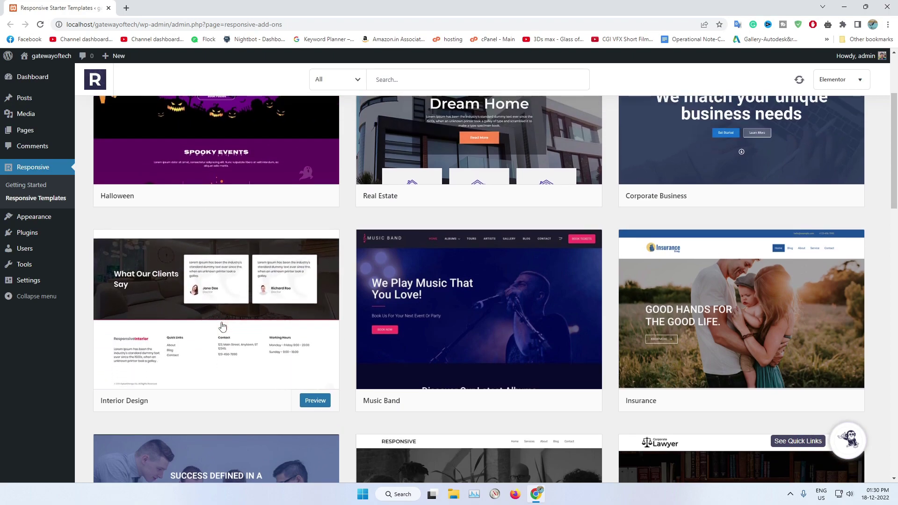
# Preview the Interior Design starter site and show its Home, About, Contact and Blog templates.
pyautogui.click(313, 402)
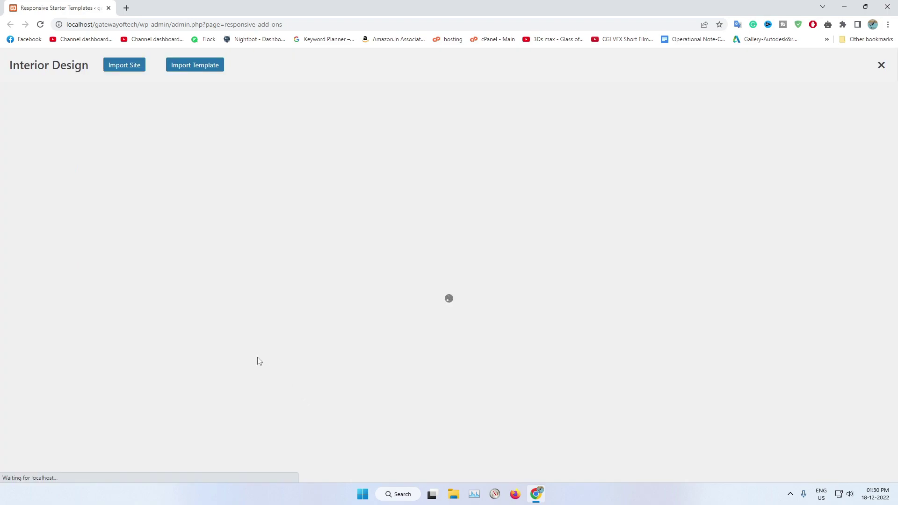
pyautogui.scroll(-5, 404, 337)
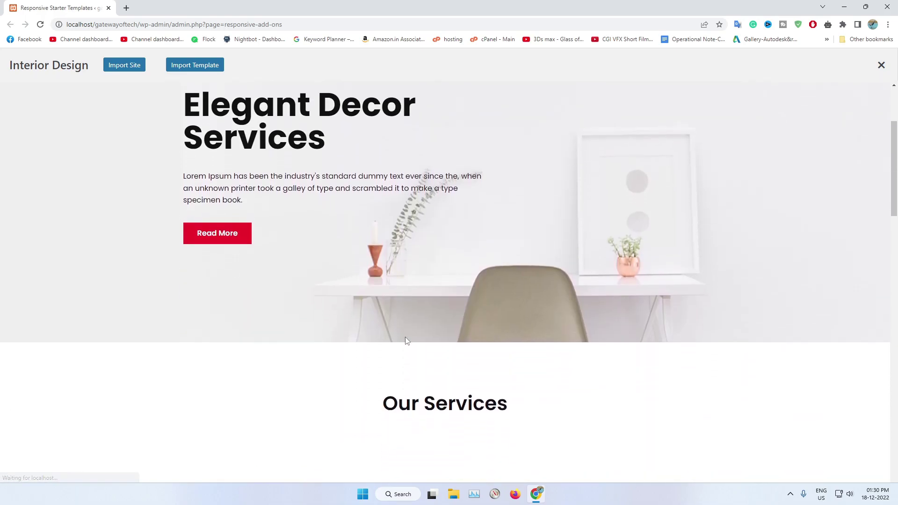
pyautogui.scroll(-20, 406, 337)
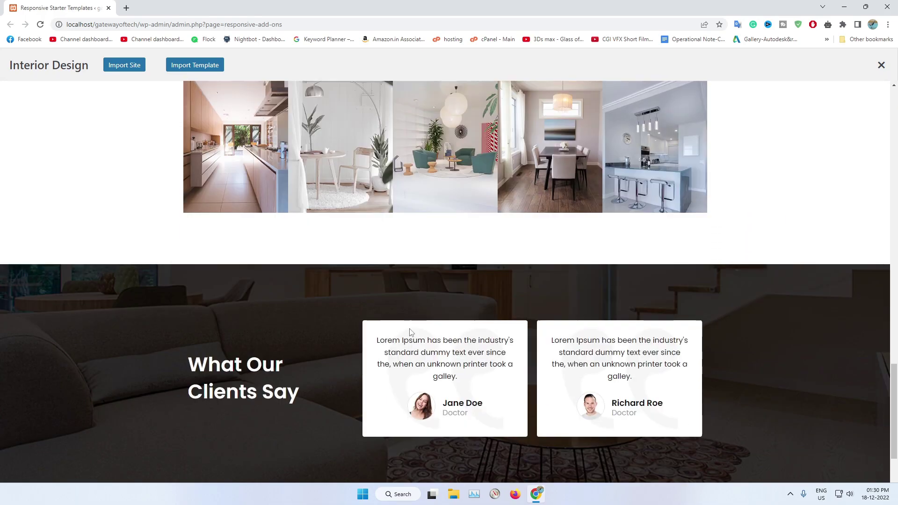
pyautogui.scroll(20, 453, 360)
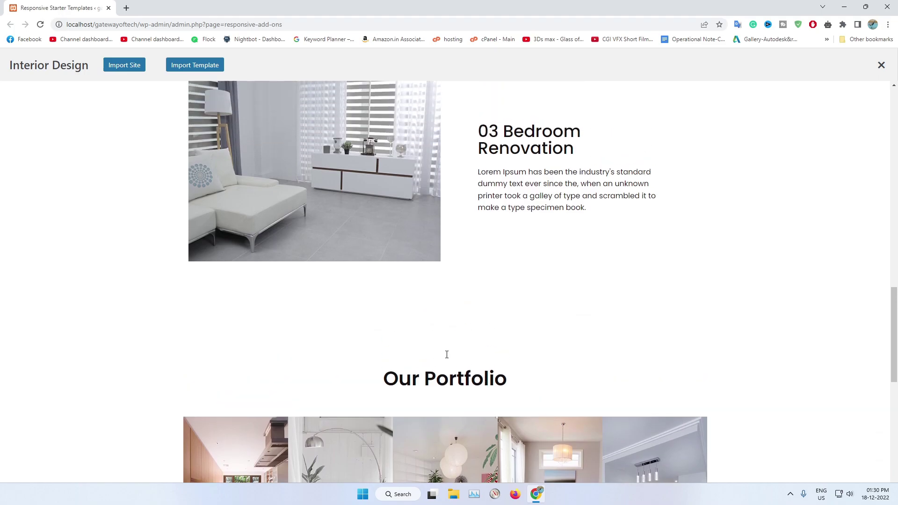
pyautogui.scroll(10, 447, 354)
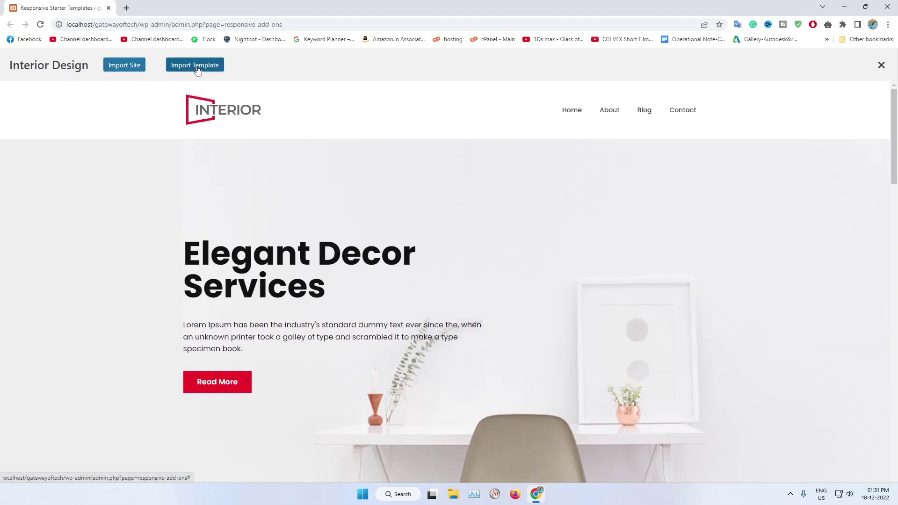
pyautogui.click(197, 66)
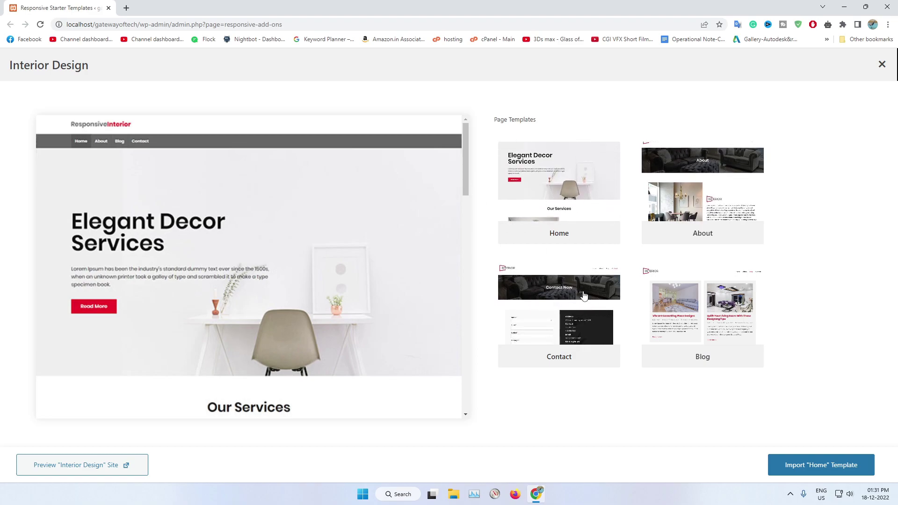
# Compare the About, Home and Contact template previews, settling on Home.
pyautogui.click(702, 196)
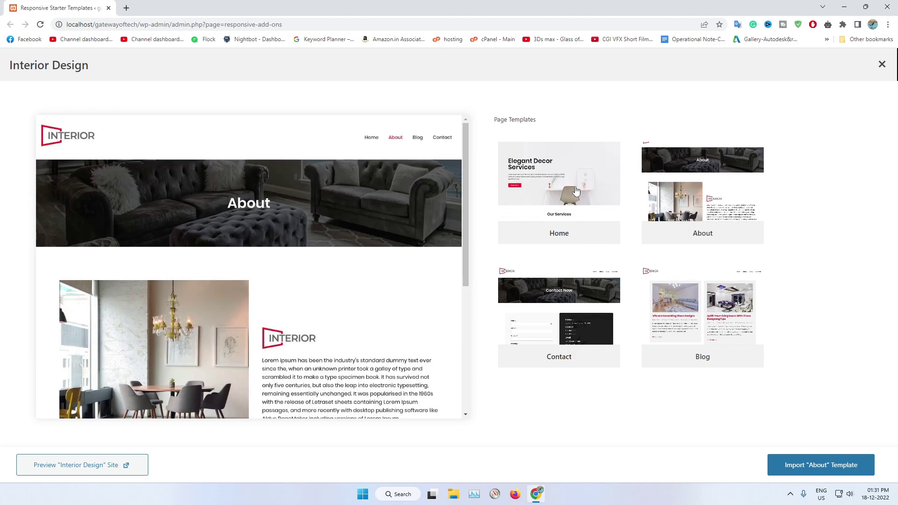
pyautogui.click(575, 191)
pyautogui.click(558, 308)
pyautogui.click(580, 191)
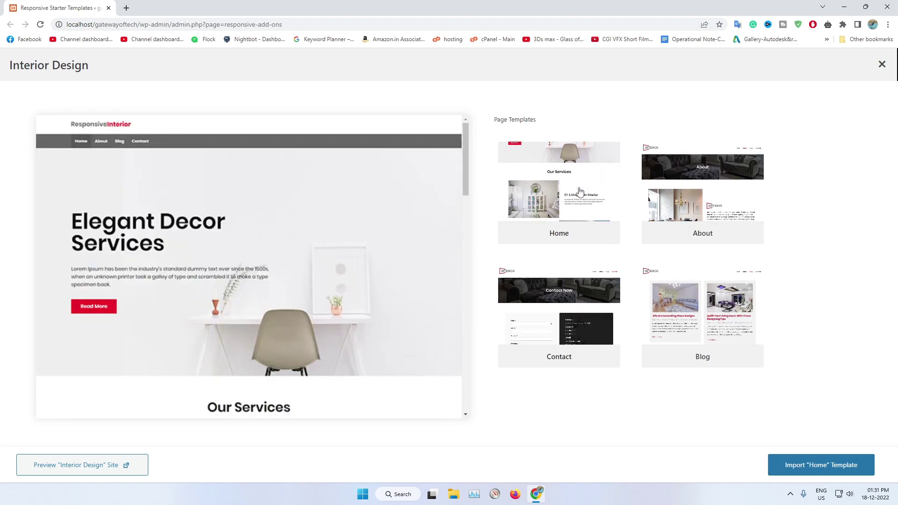
# Import the Home page template and view the newly created Home page.
pyautogui.click(807, 465)
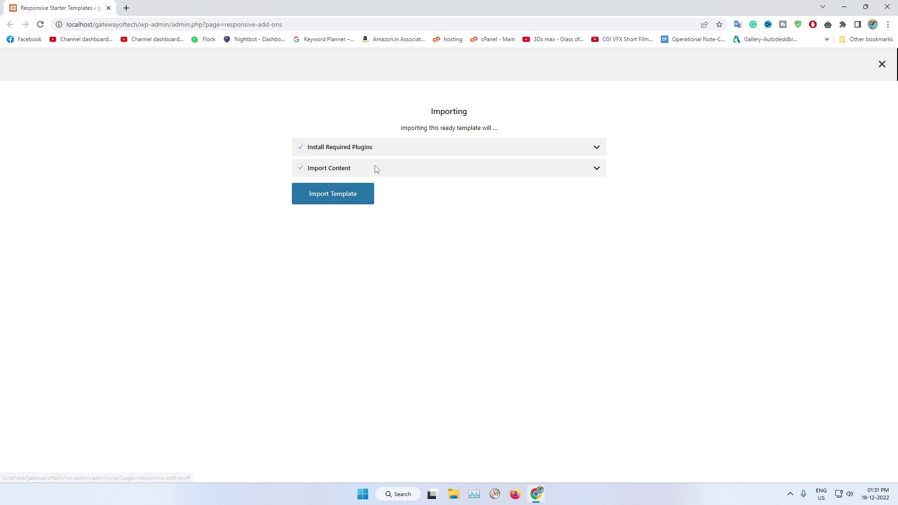
pyautogui.click(596, 147)
pyautogui.click(596, 148)
pyautogui.click(339, 194)
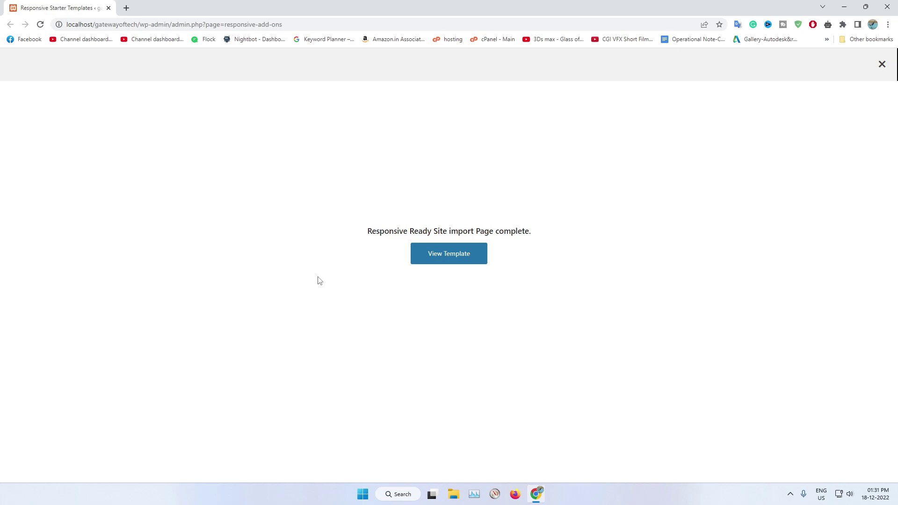
pyautogui.click(453, 260)
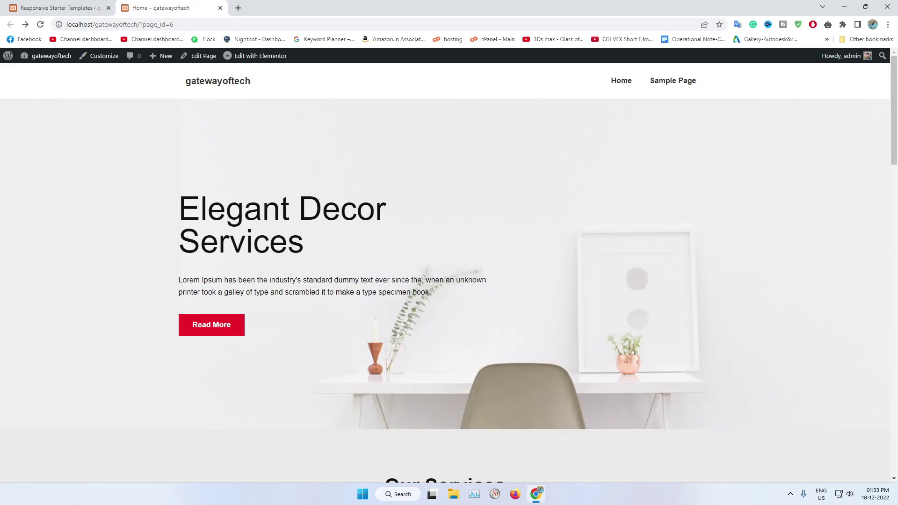
pyautogui.scroll(-12, 531, 355)
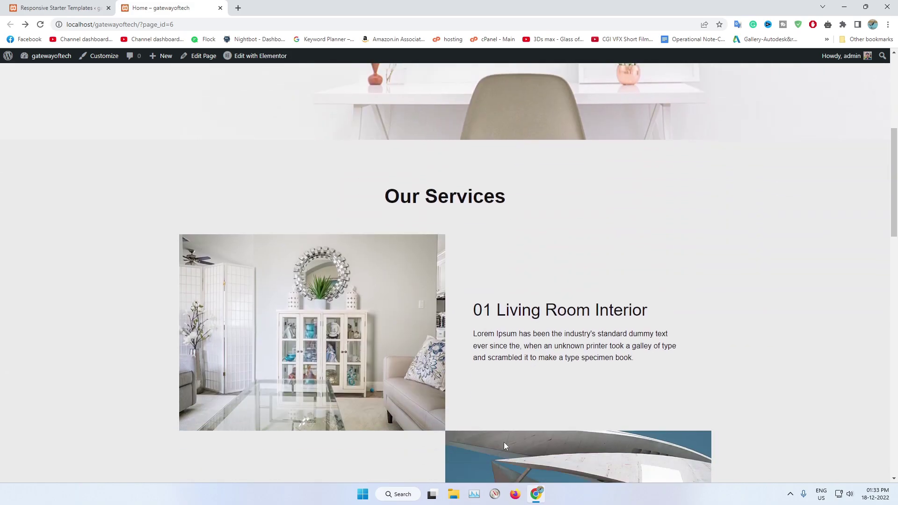
pyautogui.scroll(12, 300, 307)
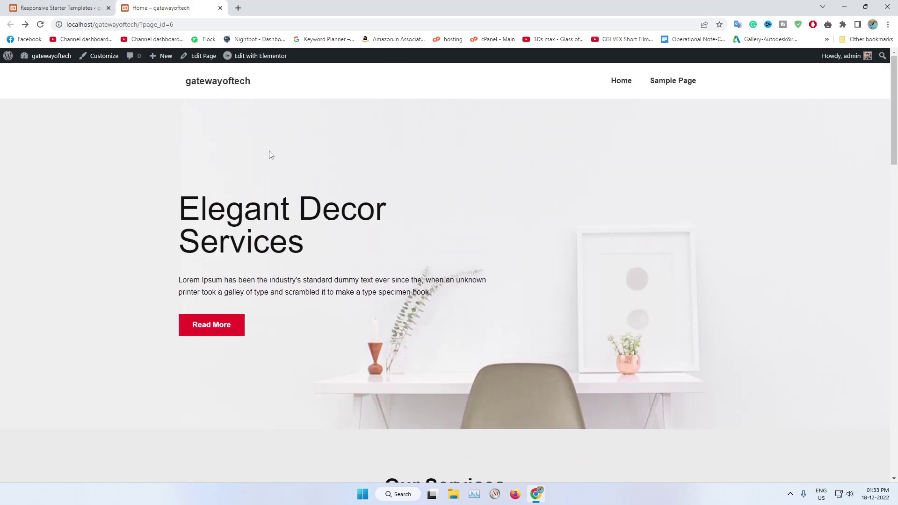
pyautogui.scroll(-15, 701, 303)
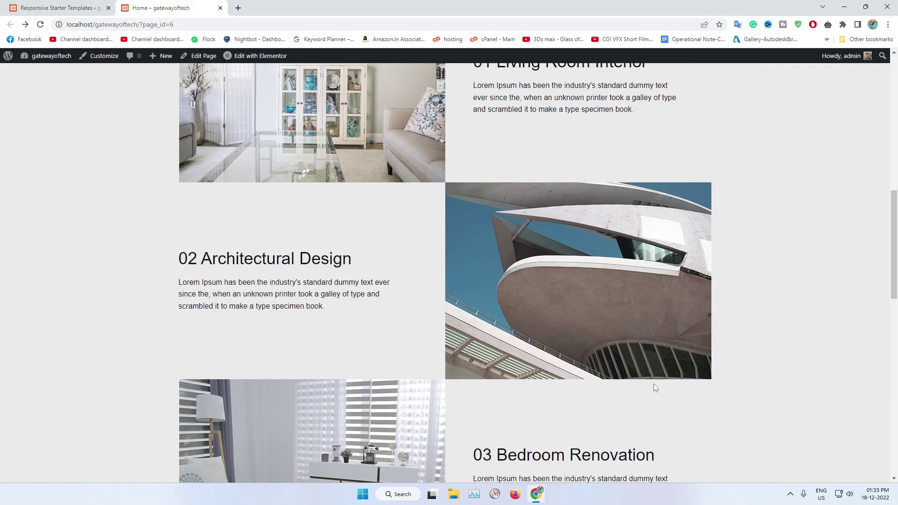
pyautogui.scroll(15, 434, 385)
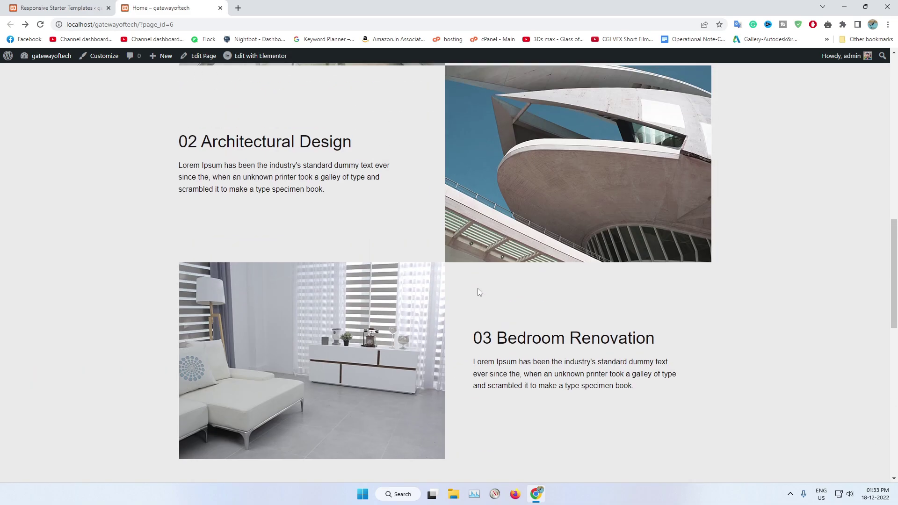
pyautogui.scroll(1, 376, 248)
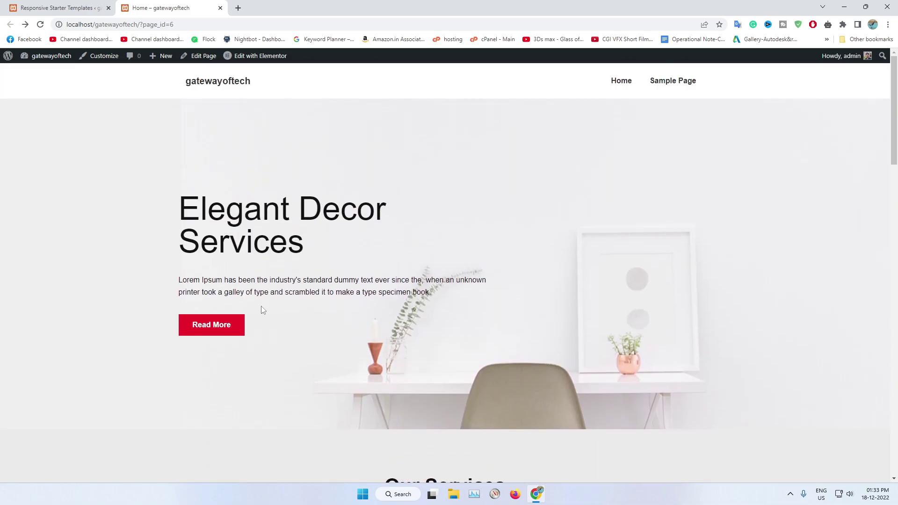
pyautogui.moveTo(246, 57)
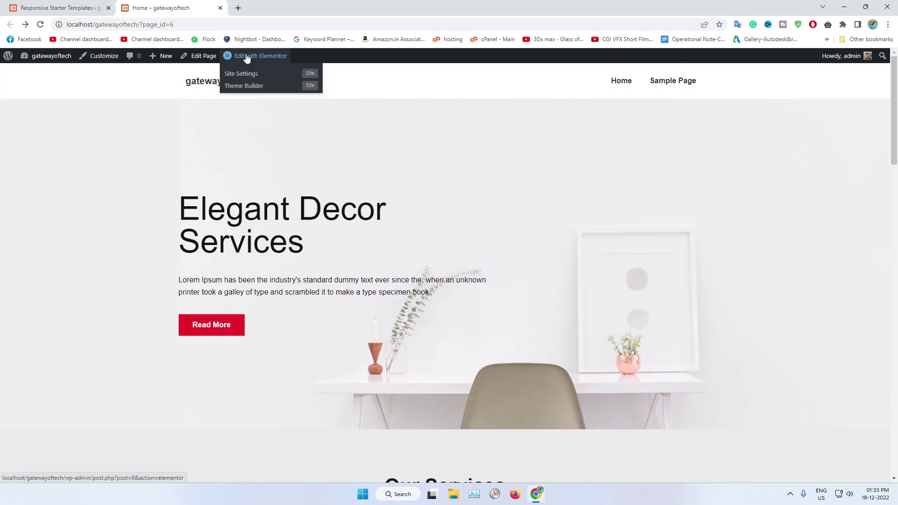
# In Elementor, replace the Elegant Decor Services heading with the site owner's name.
pyautogui.click(246, 56)
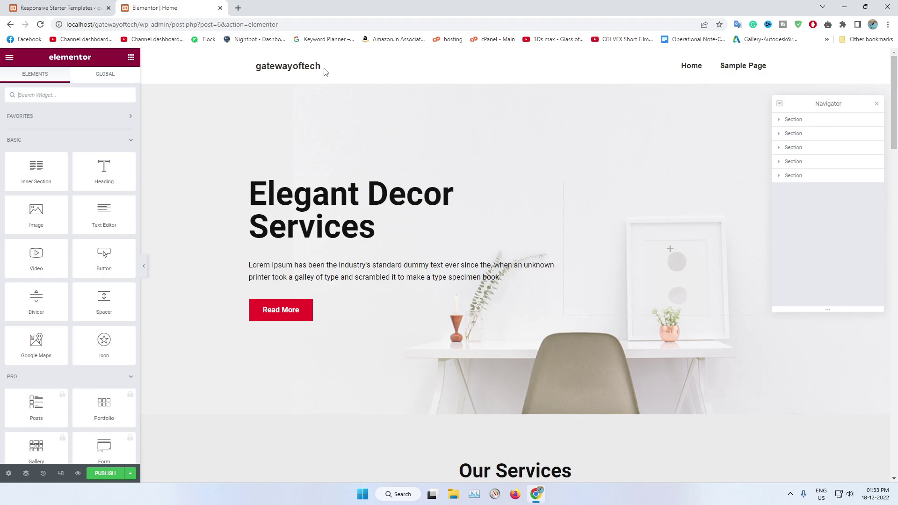
pyautogui.click(341, 204)
pyautogui.moveTo(376, 228); pyautogui.dragTo(256, 197)
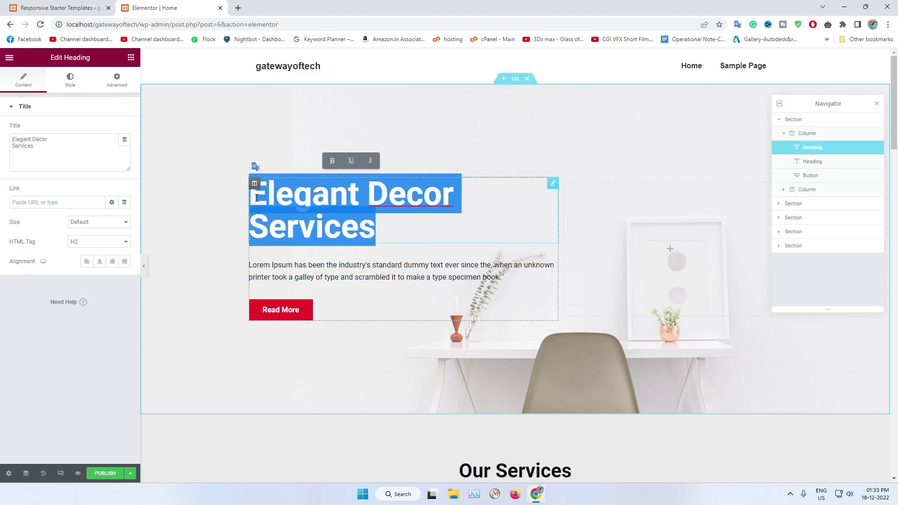
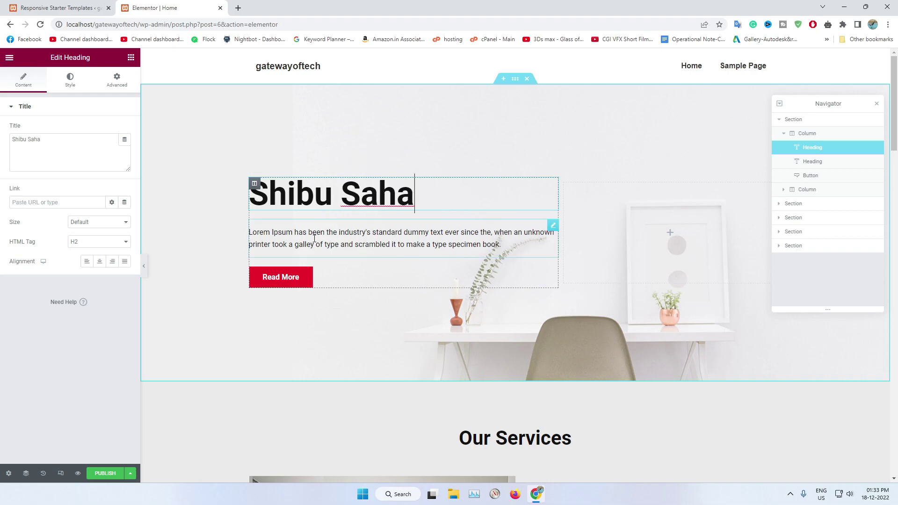
# Select the Bedroom Renovation image, return to the top, and bring up Elementor's main menu.
pyautogui.scroll(-7, 471, 244)
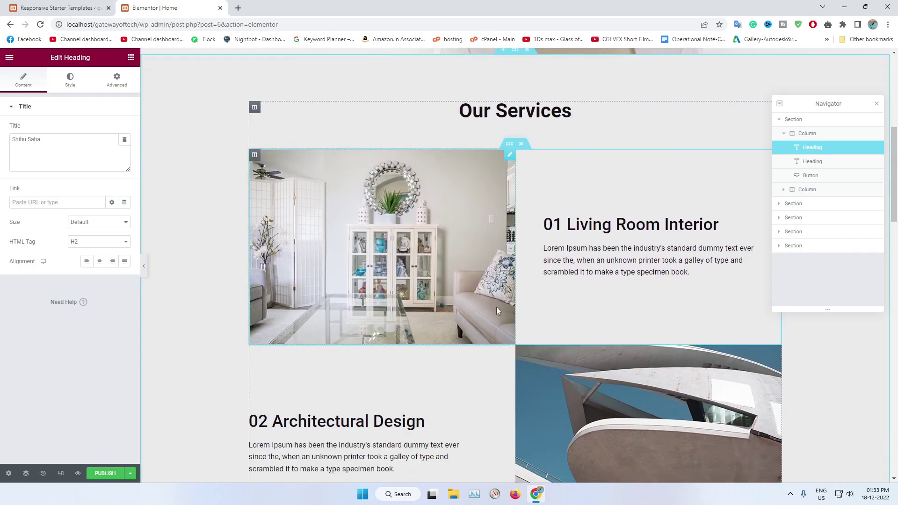
pyautogui.scroll(-3, 486, 272)
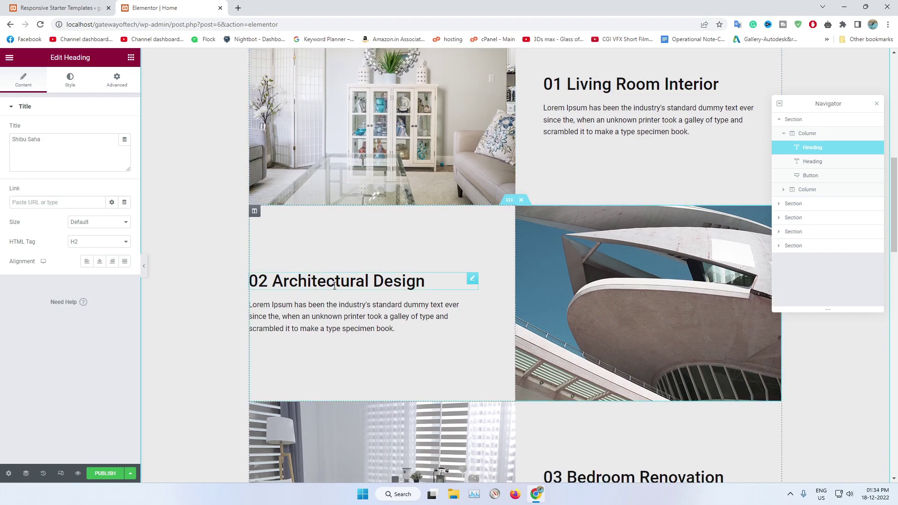
pyautogui.scroll(-5, 334, 285)
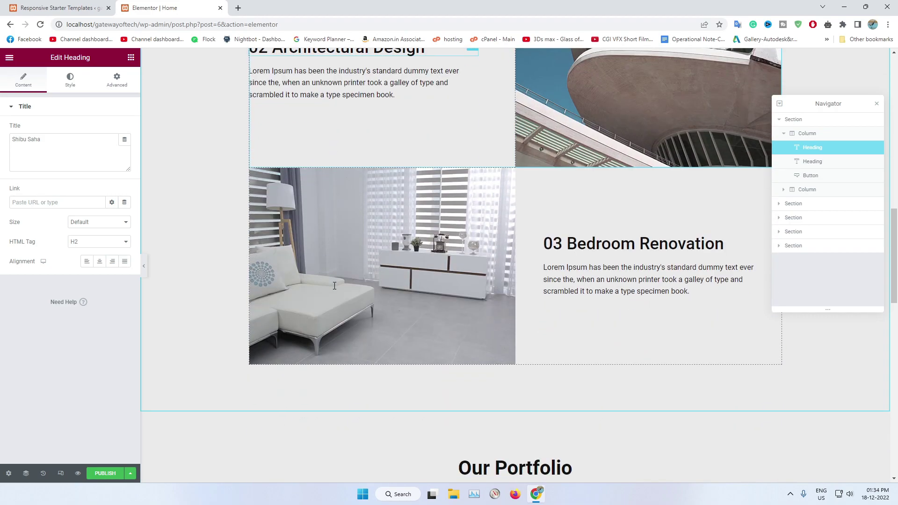
pyautogui.click(394, 240)
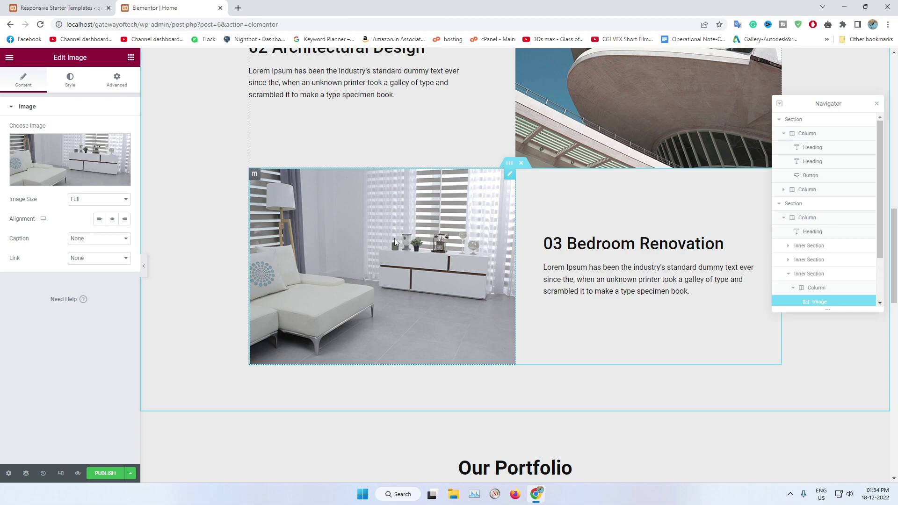
pyautogui.scroll(7, 305, 256)
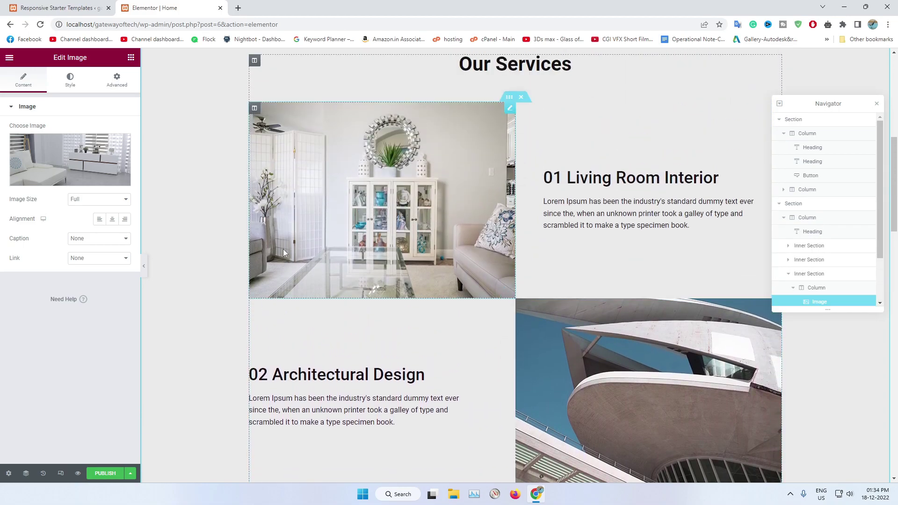
pyautogui.scroll(8, 287, 253)
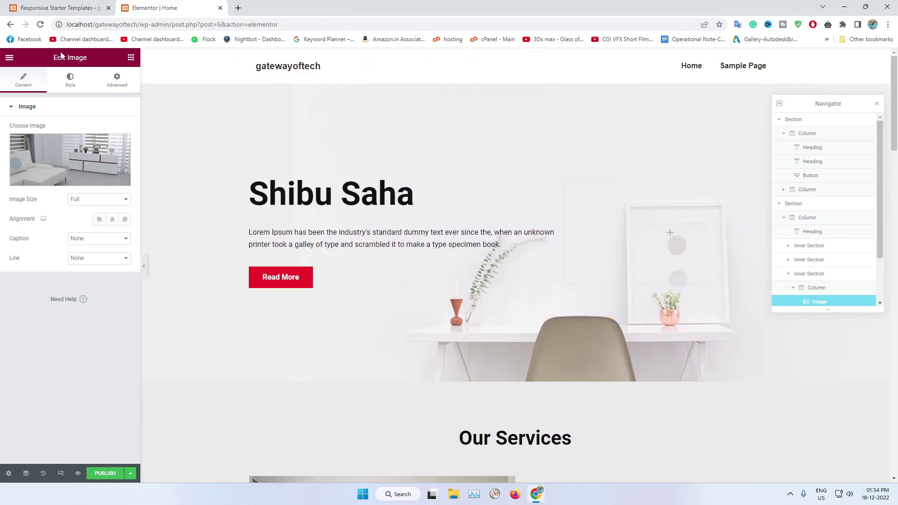
pyautogui.click(10, 57)
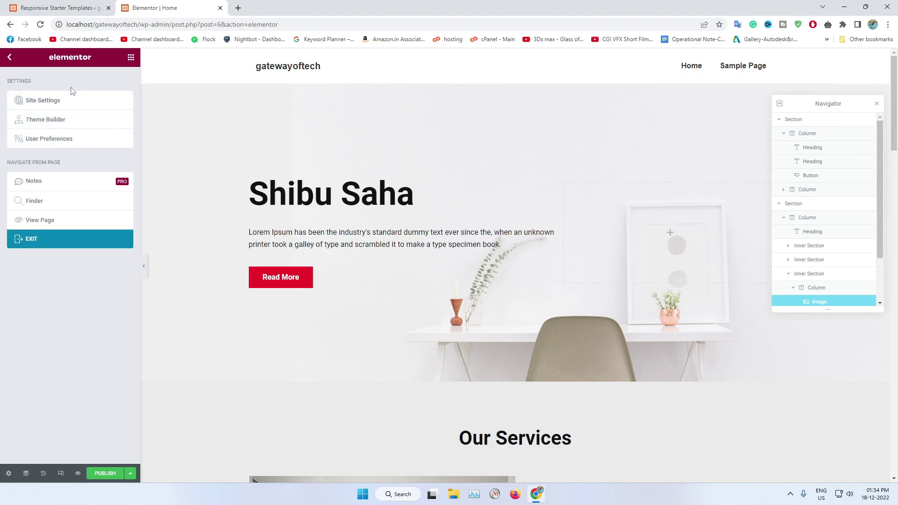
# Review Elementor Site Settings, then leave the editor without saving changes.
pyautogui.click(59, 102)
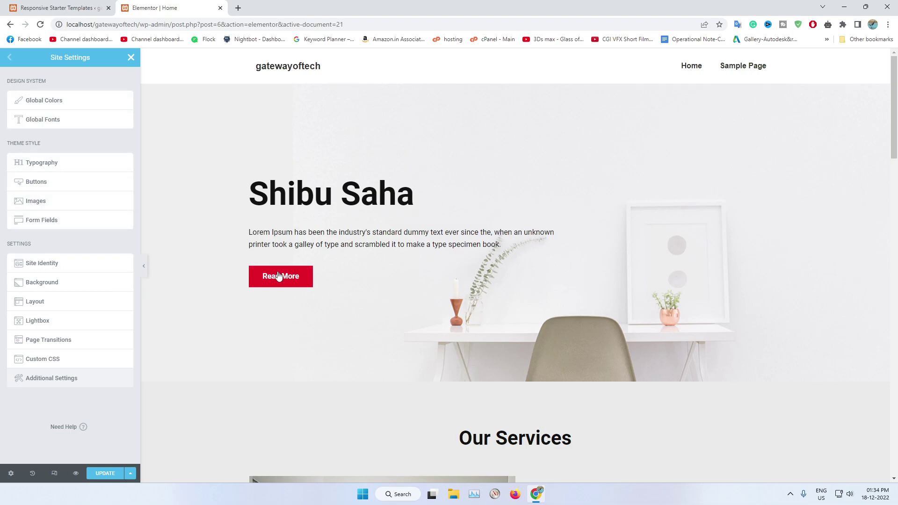
pyautogui.scroll(-2, 613, 321)
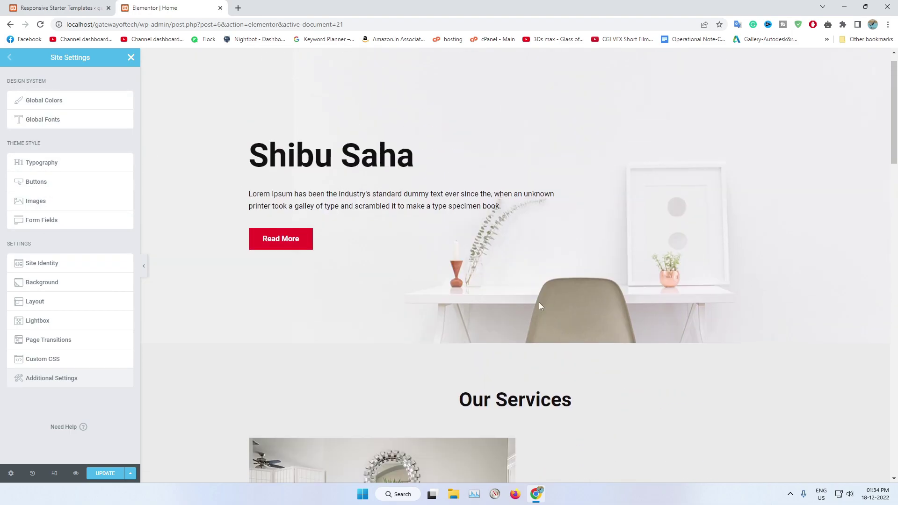
pyautogui.scroll(2, 559, 307)
pyautogui.click(9, 24)
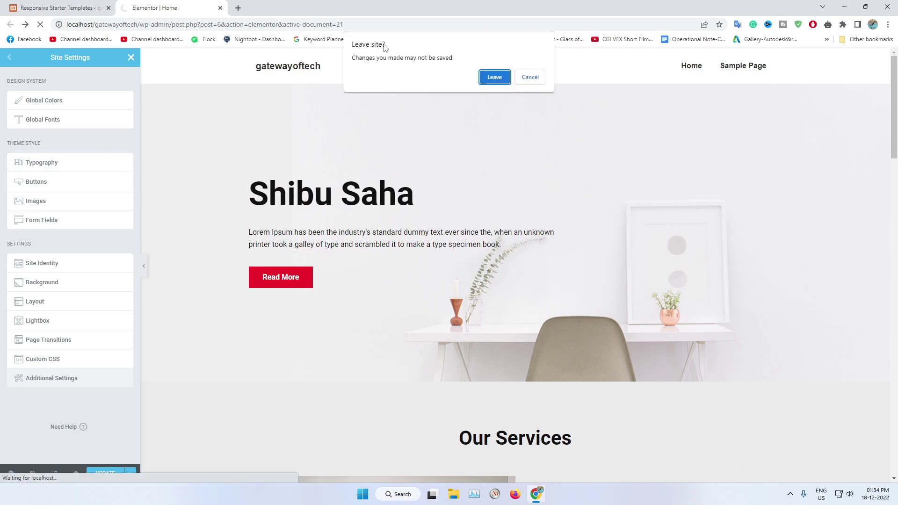
pyautogui.click(492, 77)
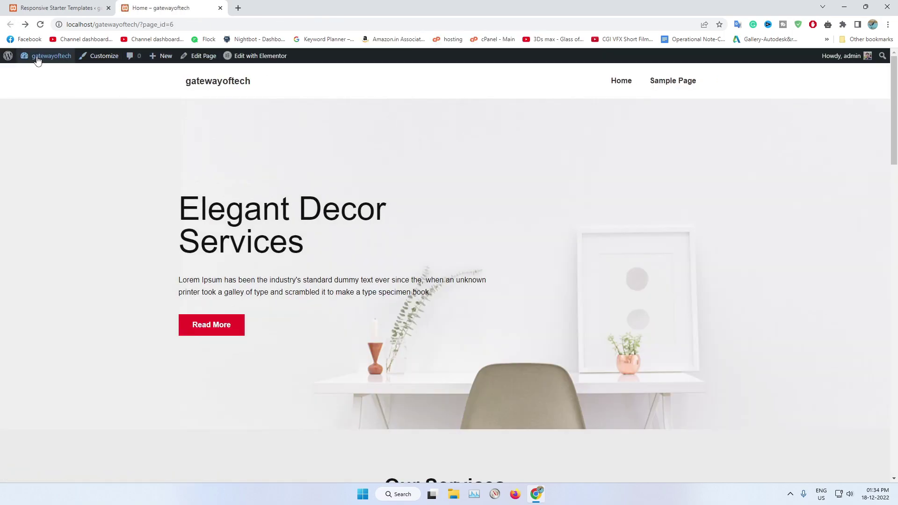
# Check the site title under Customizer Site Identity, then close back to the live Home page.
pyautogui.click(103, 61)
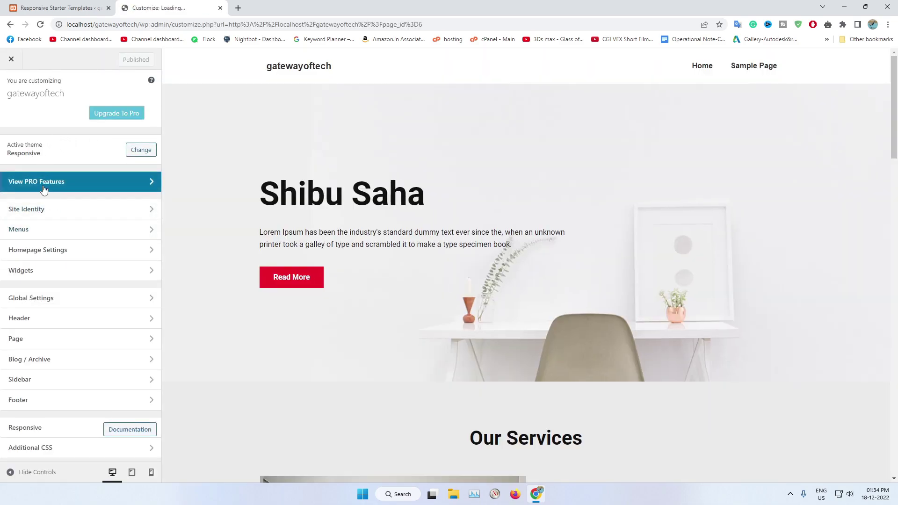
pyautogui.click(71, 216)
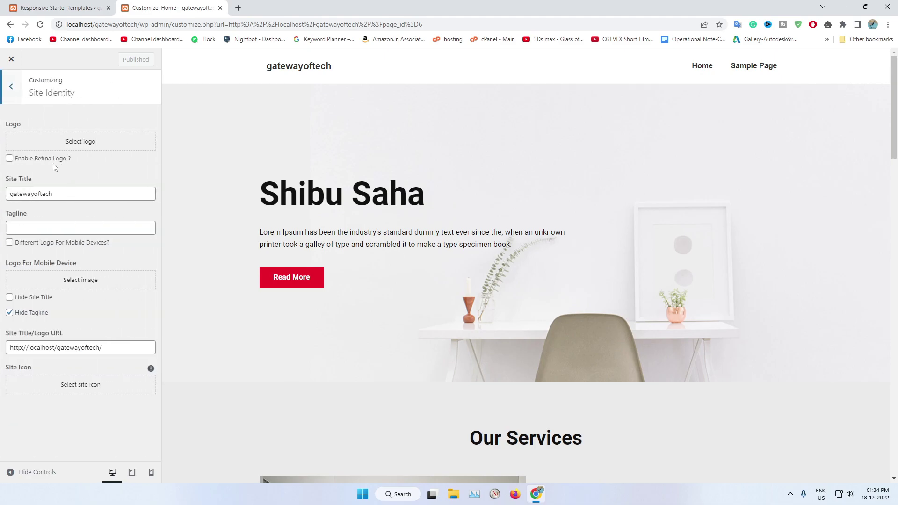
pyautogui.doubleClick(22, 193)
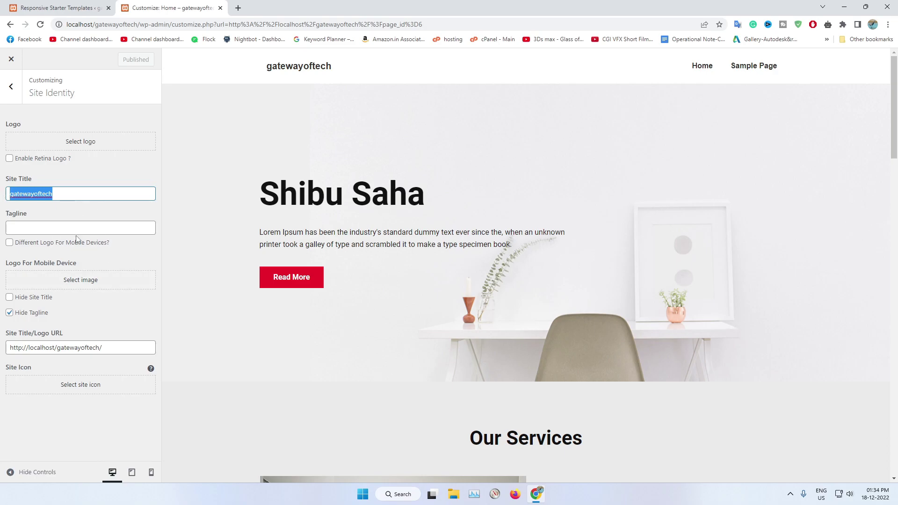
pyautogui.click(12, 59)
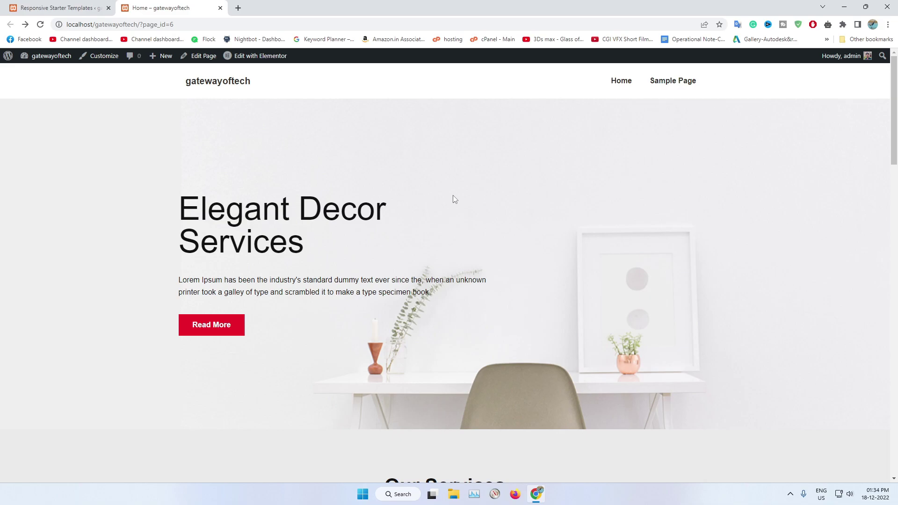
# From the Dashboard, open Responsive Templates and filter the gallery to Premium.
pyautogui.click(44, 71)
pyautogui.moveTo(45, 215)
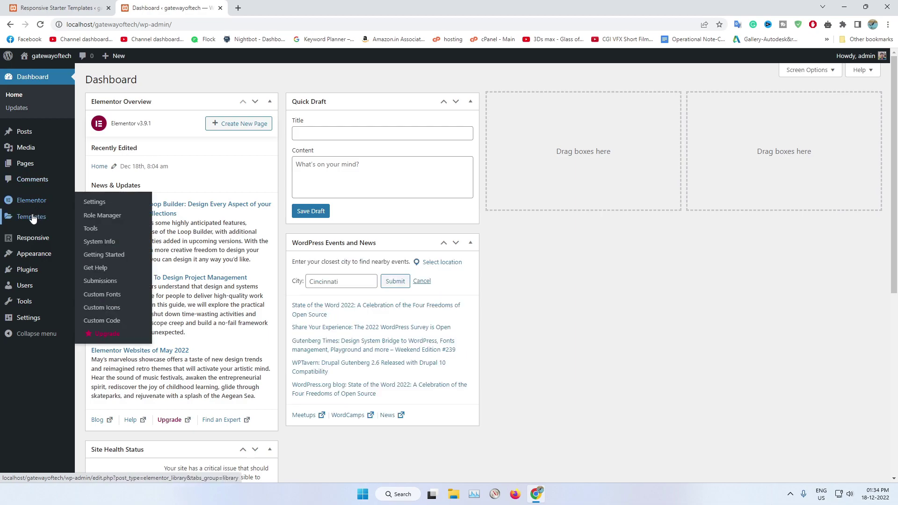
pyautogui.moveTo(42, 239)
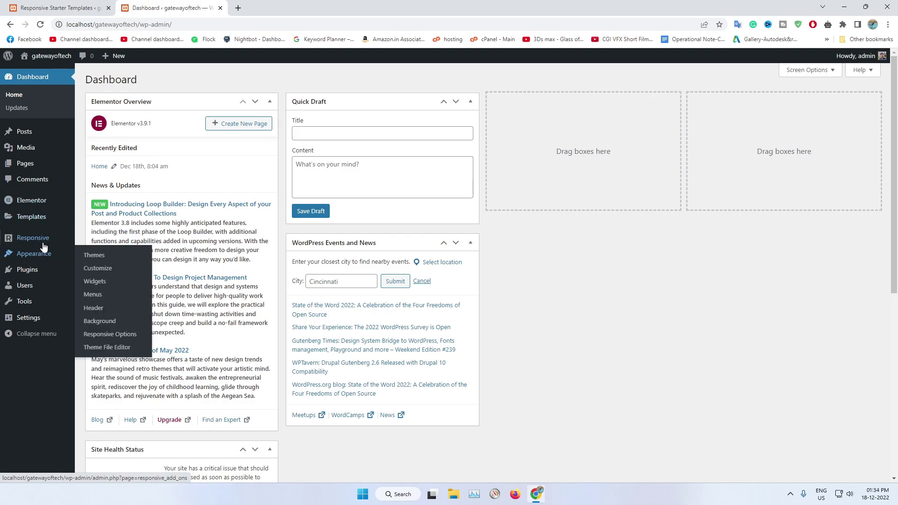
pyautogui.click(100, 257)
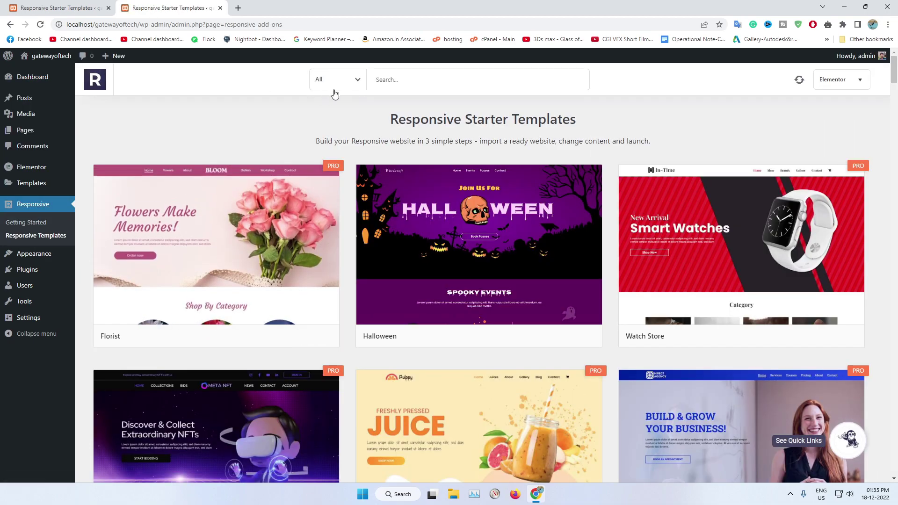
pyautogui.click(345, 89)
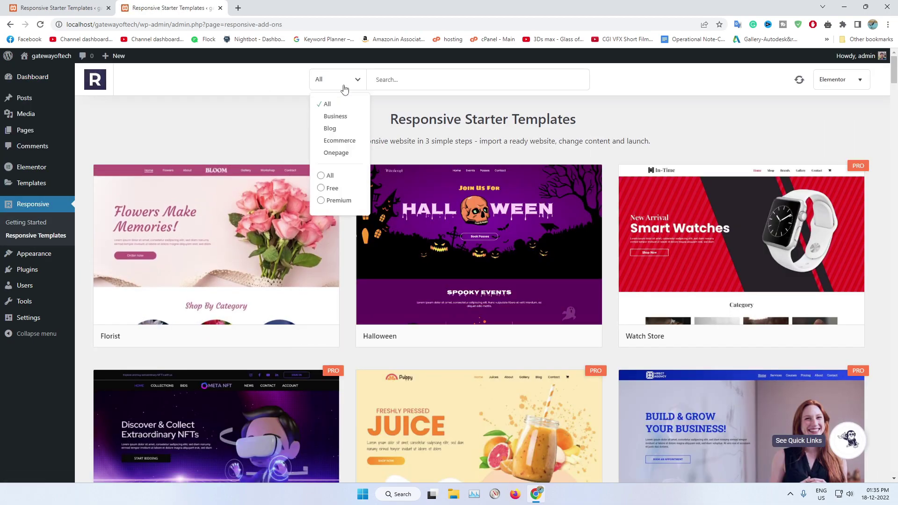
pyautogui.click(334, 200)
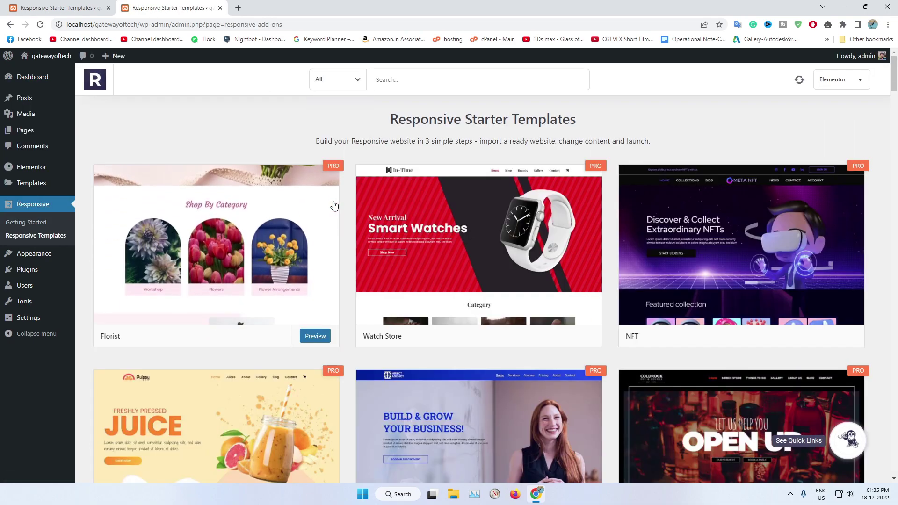
# Scroll through the premium templates such as Florist, Watch Store and NFT.
pyautogui.scroll(-3, 228, 242)
pyautogui.scroll(-12, 228, 241)
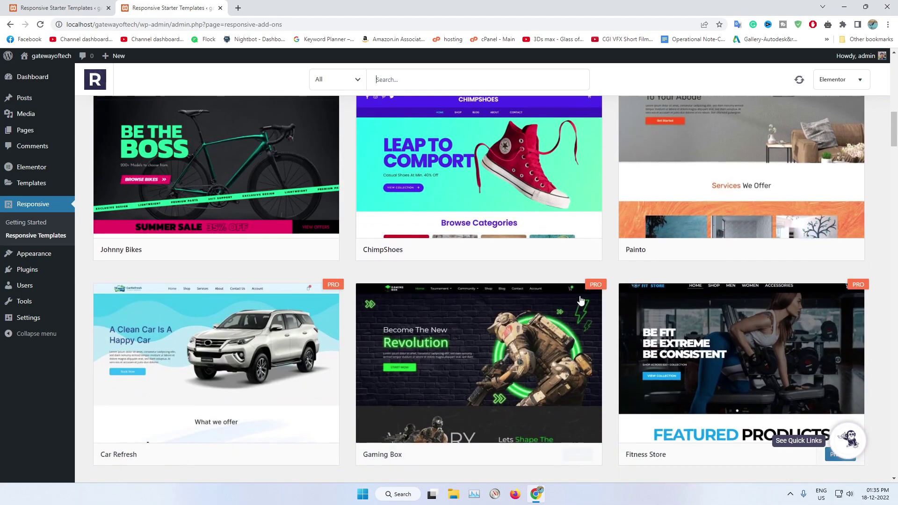
pyautogui.scroll(-2, 481, 294)
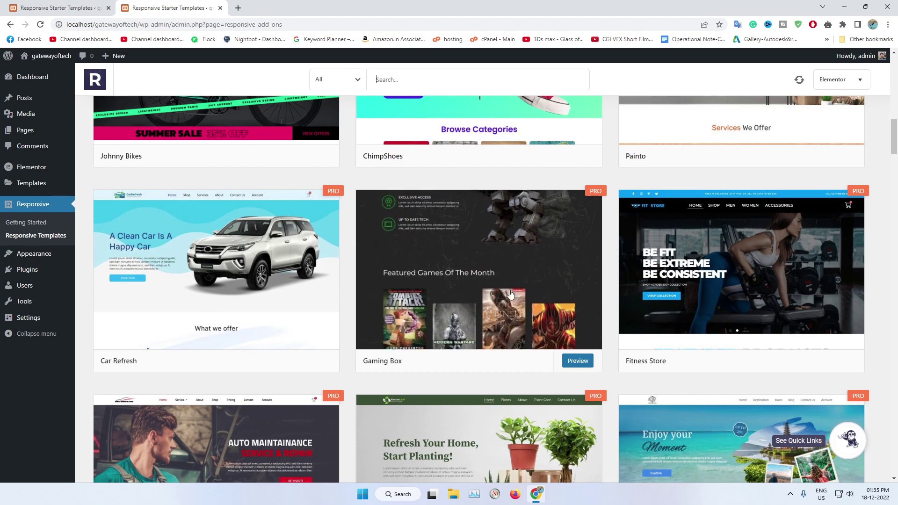
pyautogui.scroll(-4, 479, 293)
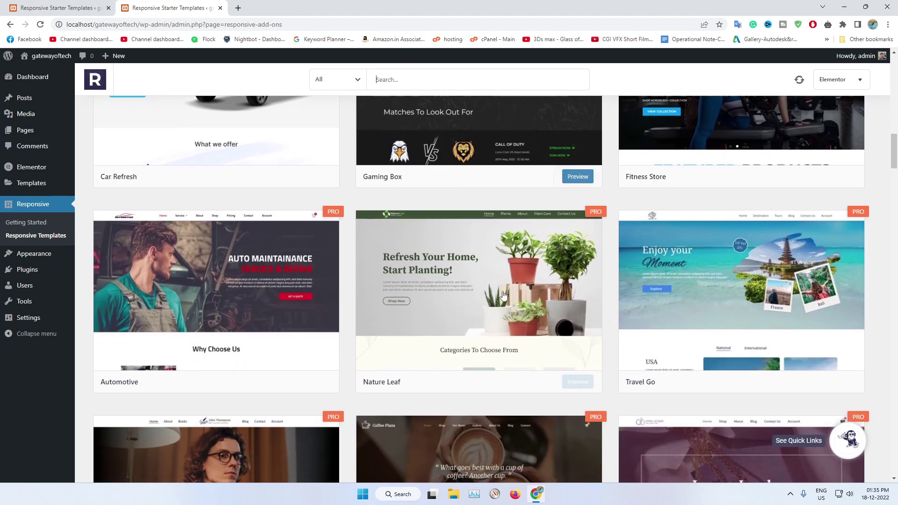
pyautogui.scroll(1, 734, 281)
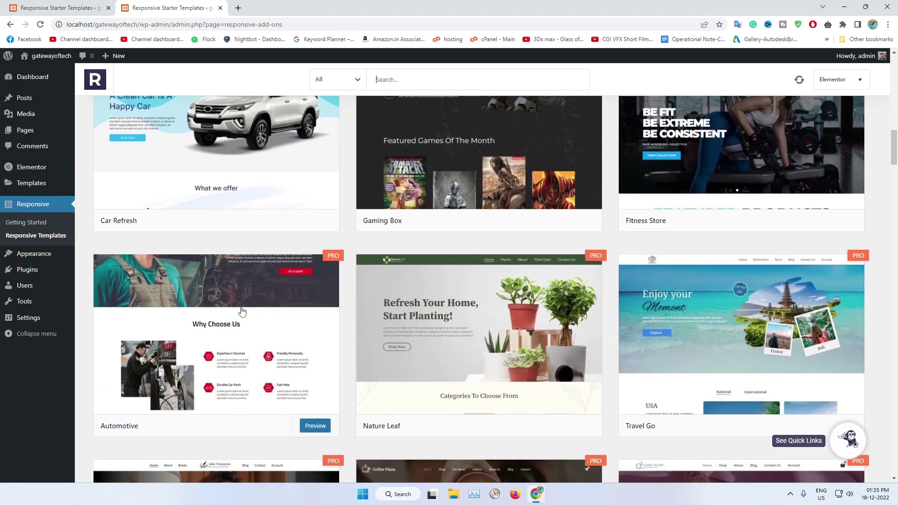
pyautogui.scroll(-3, 233, 308)
pyautogui.scroll(-4, 468, 327)
pyautogui.scroll(6, 468, 331)
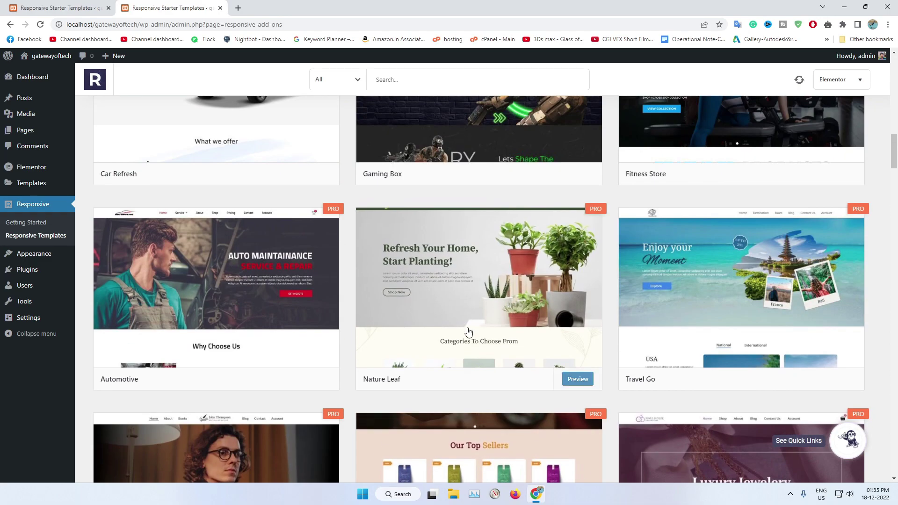
pyautogui.scroll(20, 469, 331)
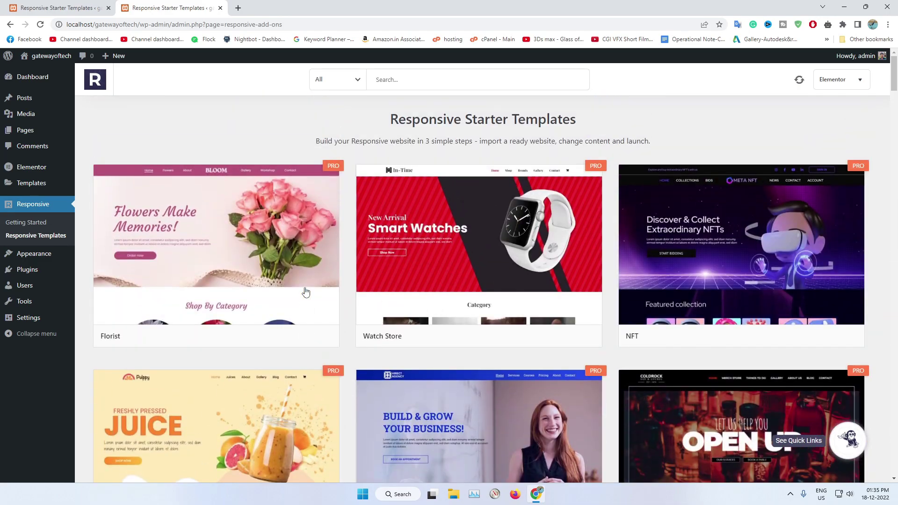
pyautogui.moveTo(305, 292)
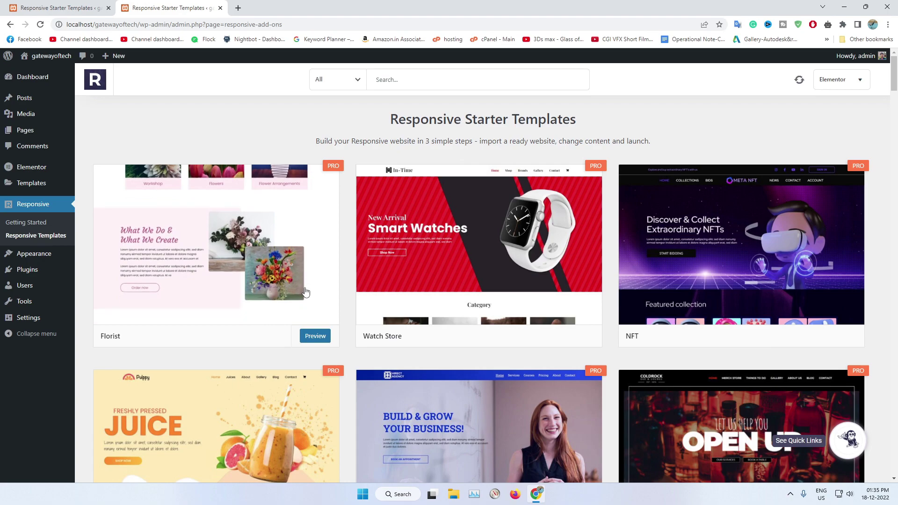